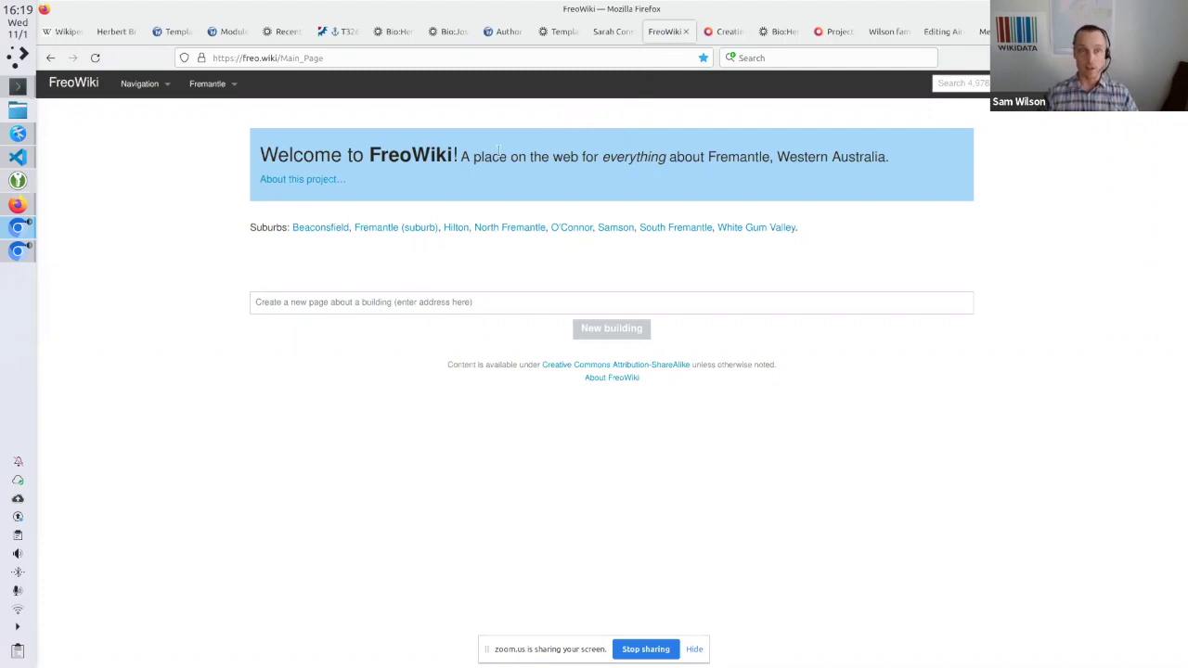
Load the Extension:UnlinkedWikibase page on MediaWiki.org, then return to the Henry Hastings Hall author page
{"action": "left_click", "coordinate": [719, 31]}
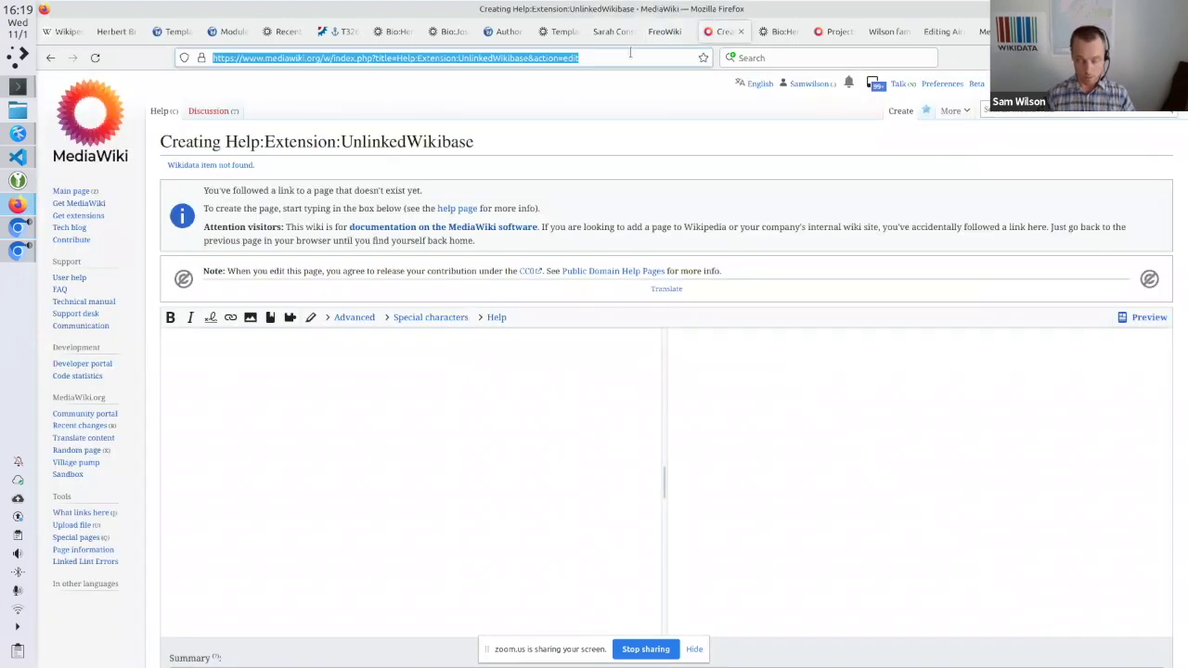
{"action": "type", "text": "unli"}
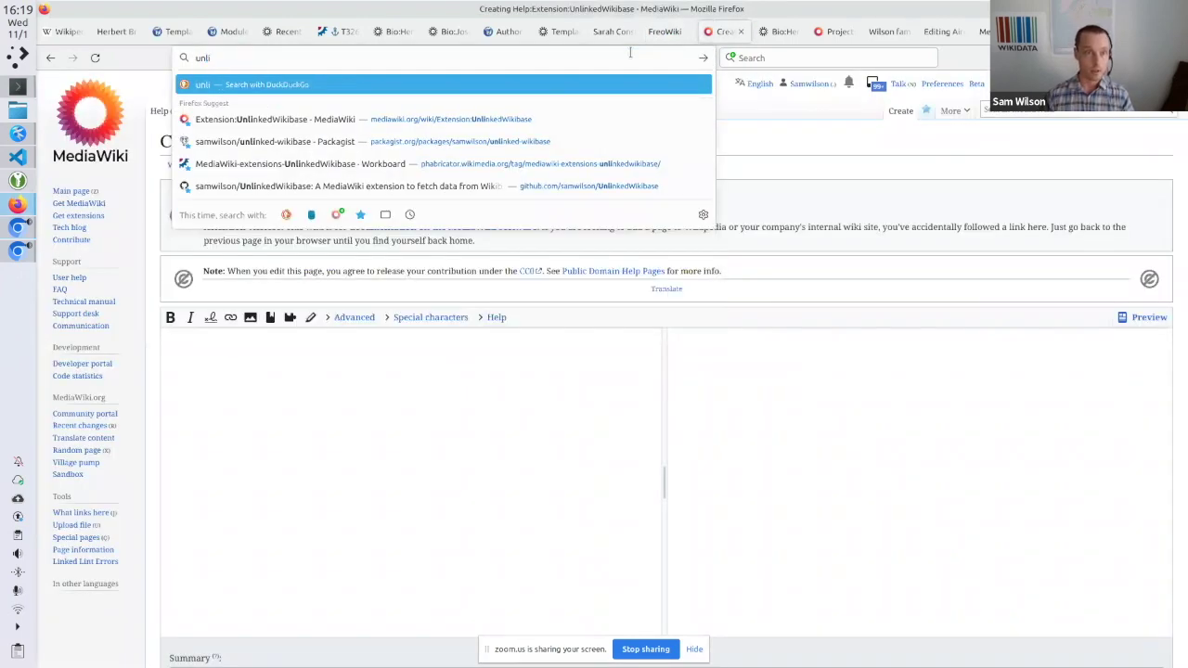
{"action": "key", "text": "Down"}
{"action": "key", "text": "Return"}
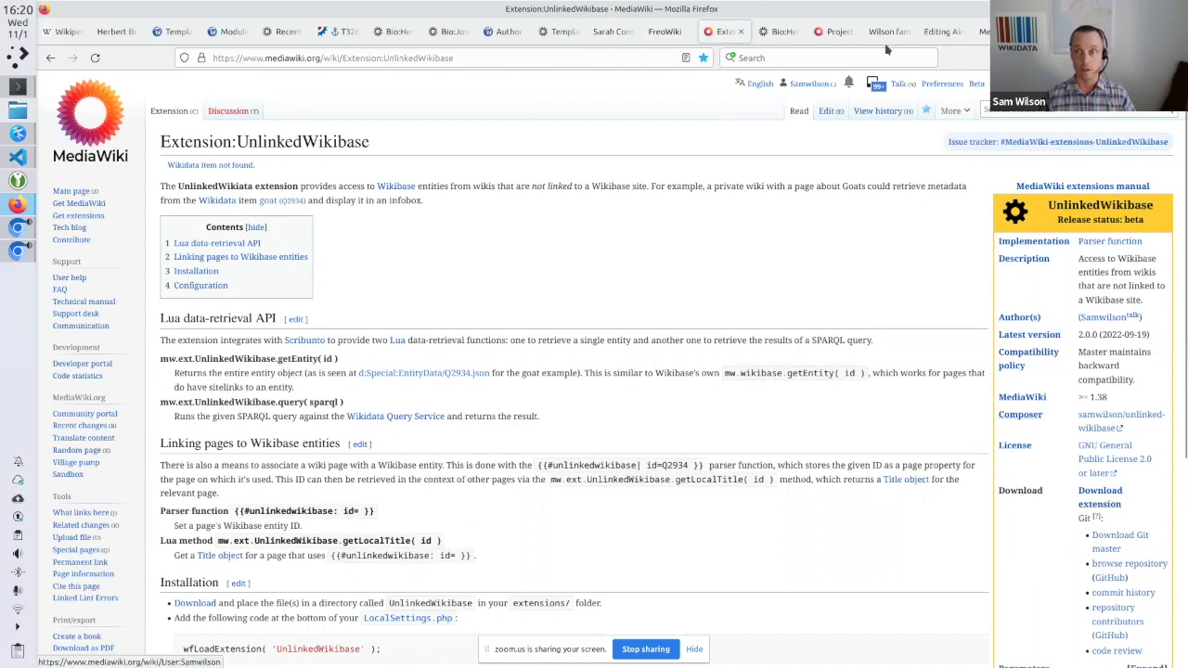
{"action": "left_click", "coordinate": [505, 31]}
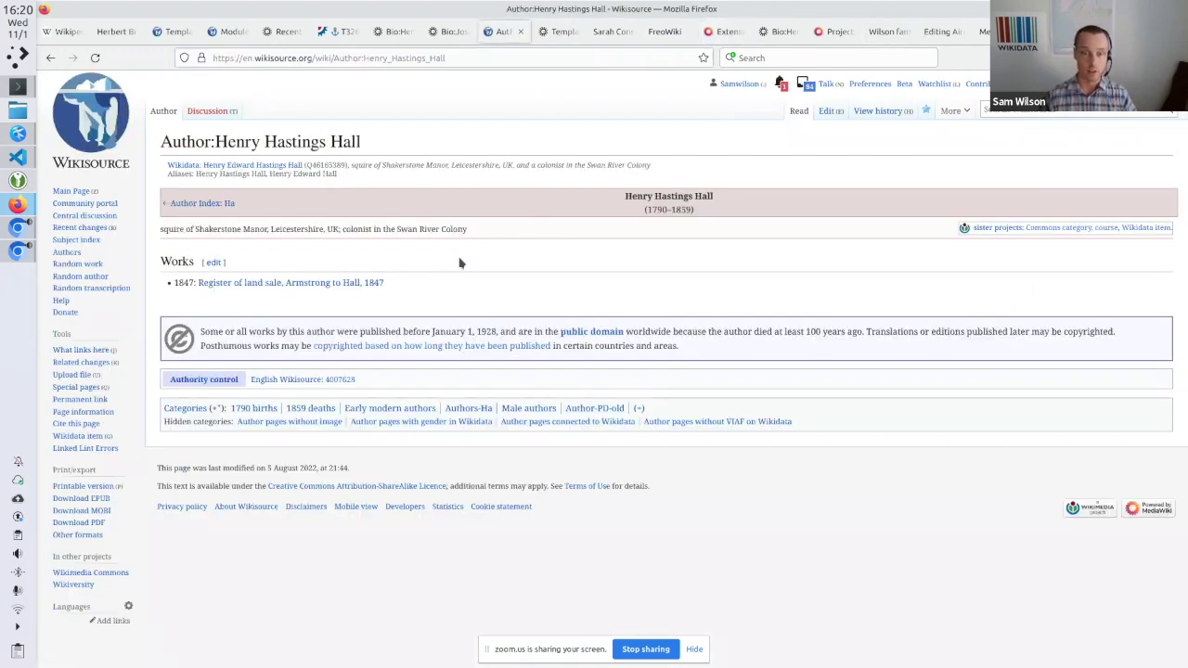
Open Henry Hastings Hall's Wikidata item in a new tab, then bring up the Template:Wikidata link page
{"action": "middle_click", "coordinate": [248, 165]}
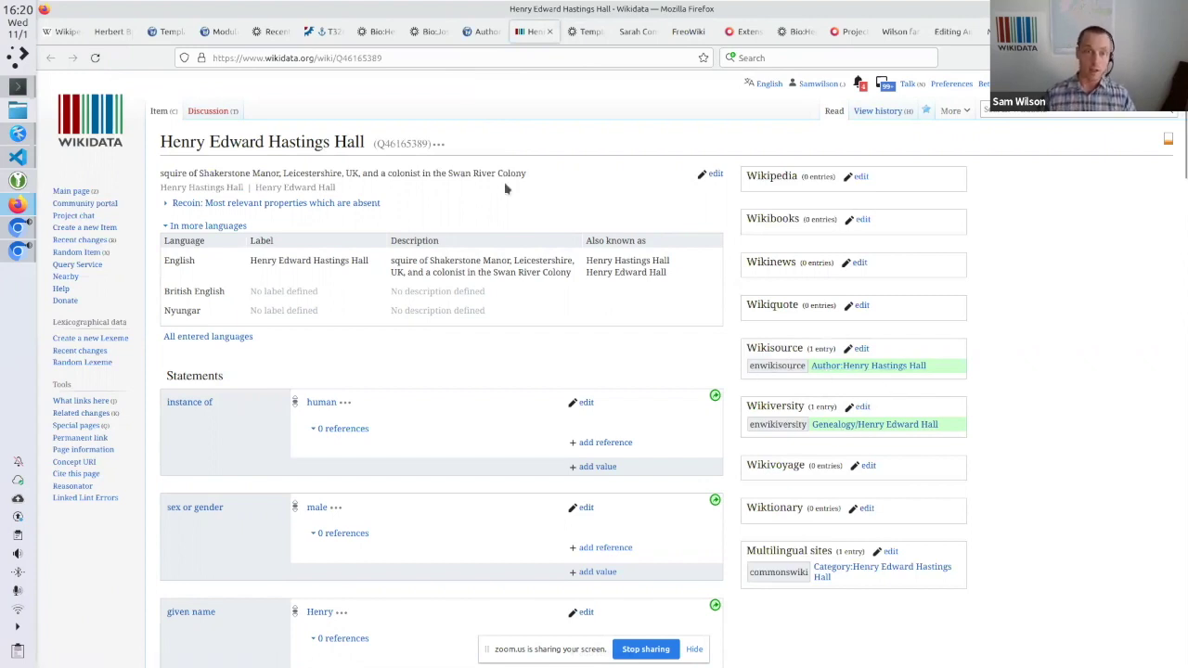
{"action": "left_click", "coordinate": [479, 34]}
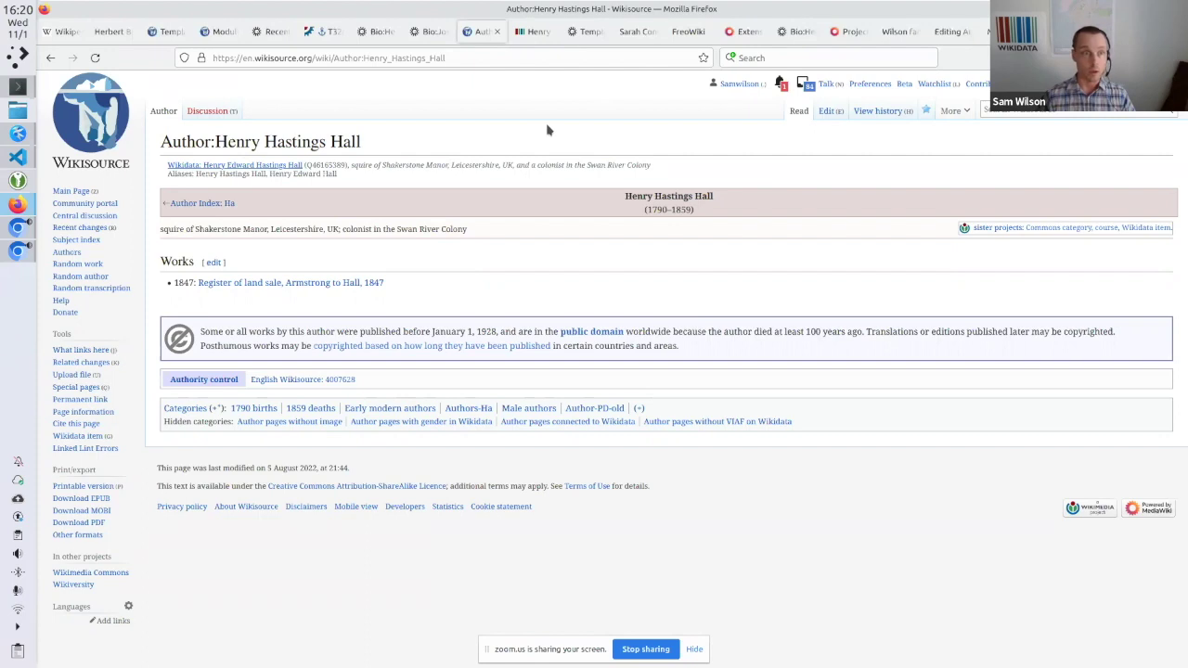
{"action": "left_click", "coordinate": [168, 31]}
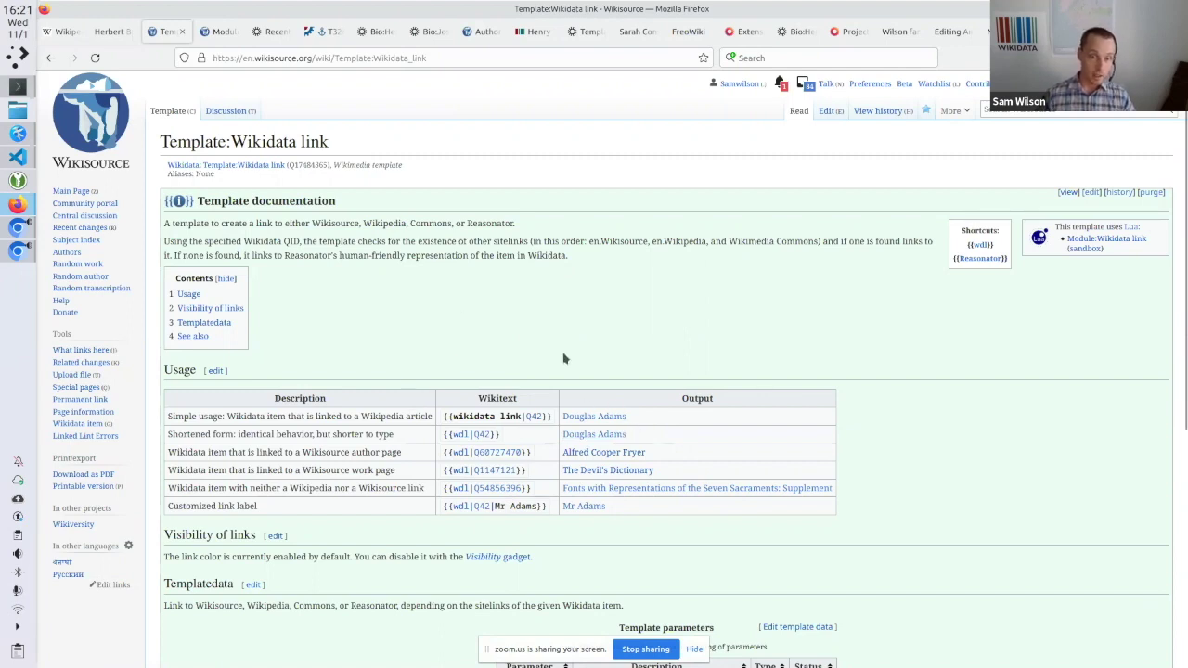
{"action": "left_click_drag", "start_coordinate": [589, 242], "coordinate": [655, 243]}
{"action": "left_click", "coordinate": [593, 325]}
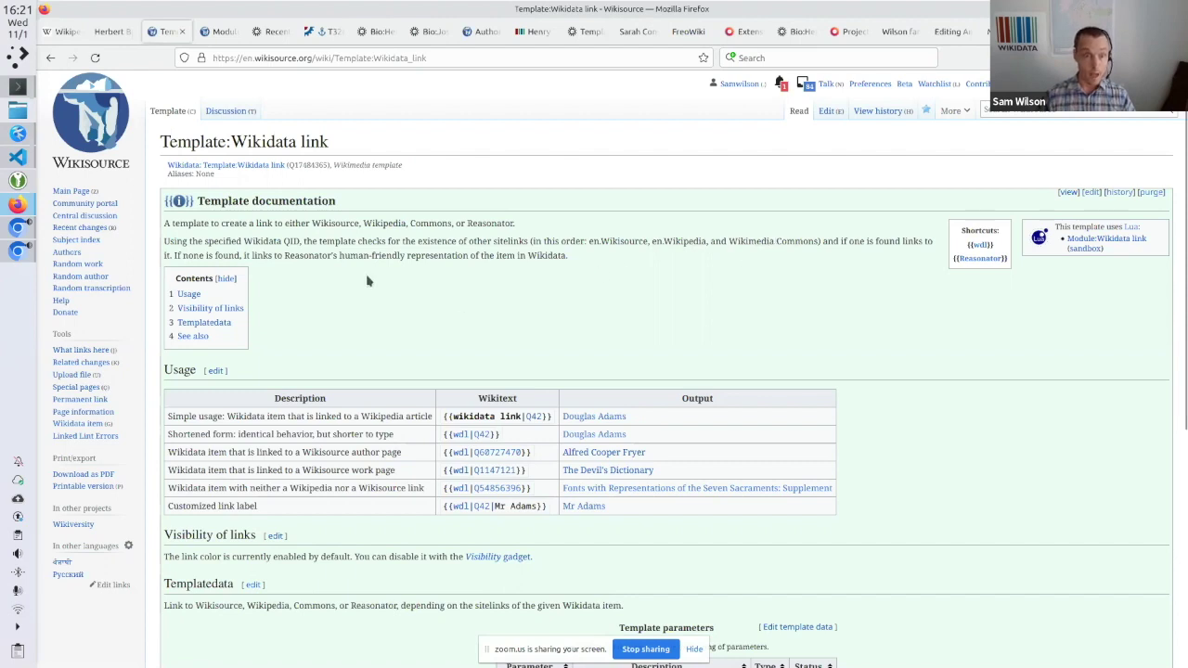
{"action": "double_click", "coordinate": [309, 257]}
Clear the text selection on the Wikidata link template and switch to Recent changes
{"action": "left_click", "coordinate": [466, 302]}
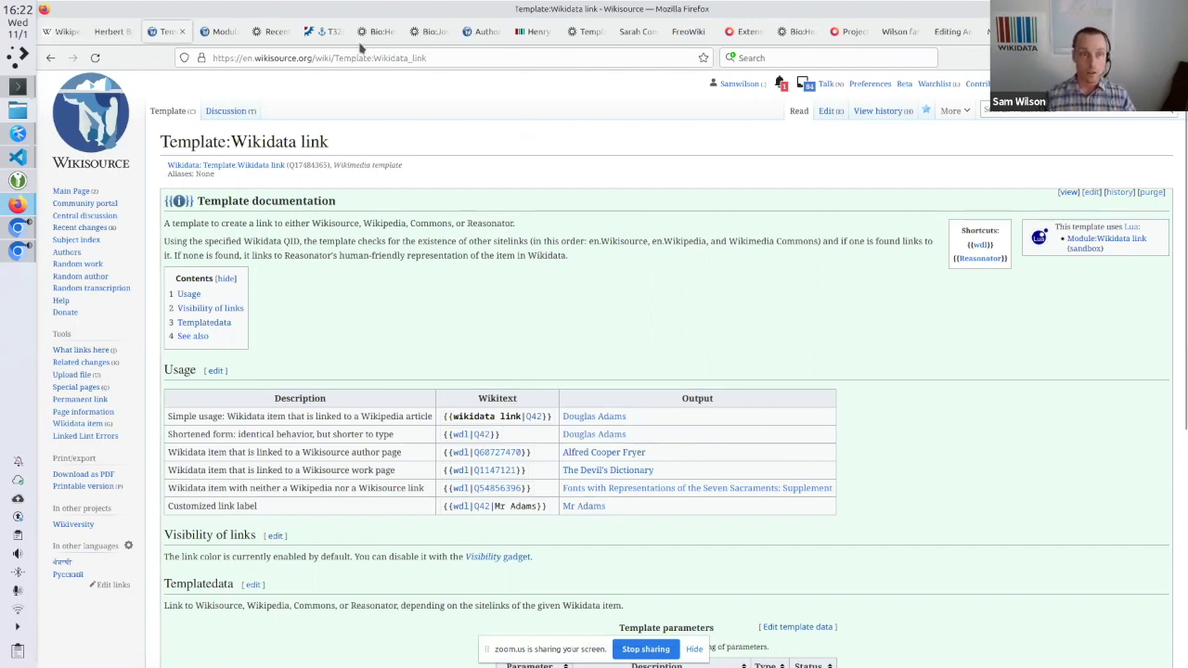
{"action": "left_click", "coordinate": [271, 31]}
Close Recent changes, highlight 'Bio' in the Henry Edward Hastings Hall title, then follow the William Shakespeare Hall link
{"action": "left_click", "coordinate": [286, 32]}
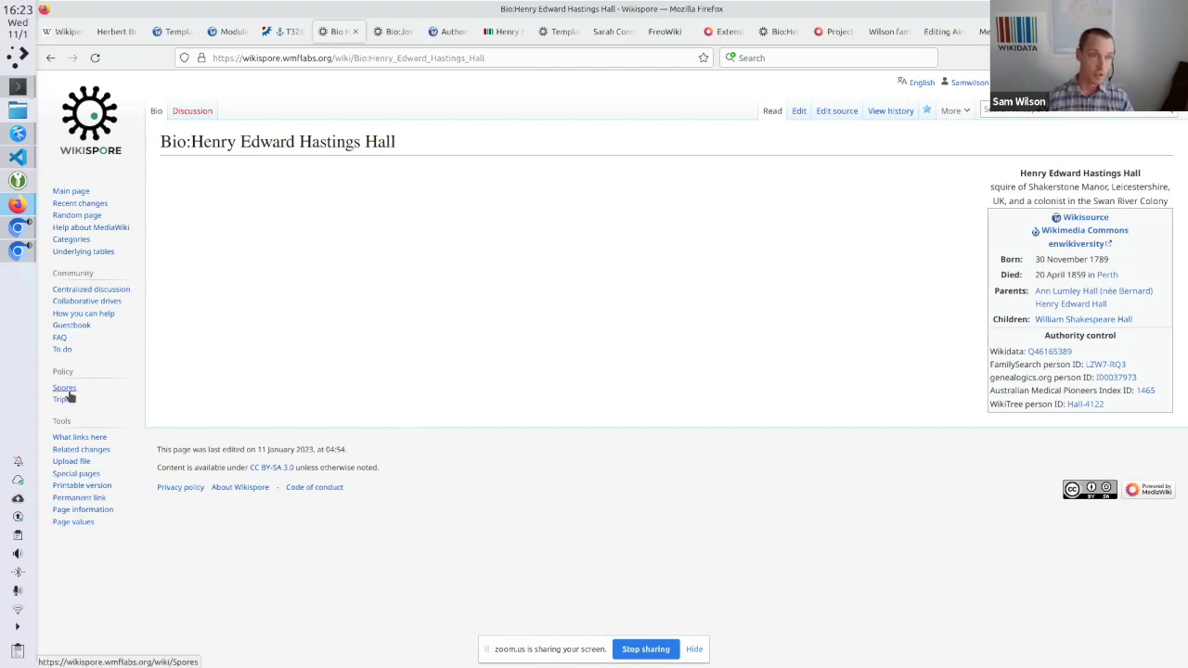
{"action": "double_click", "coordinate": [168, 142]}
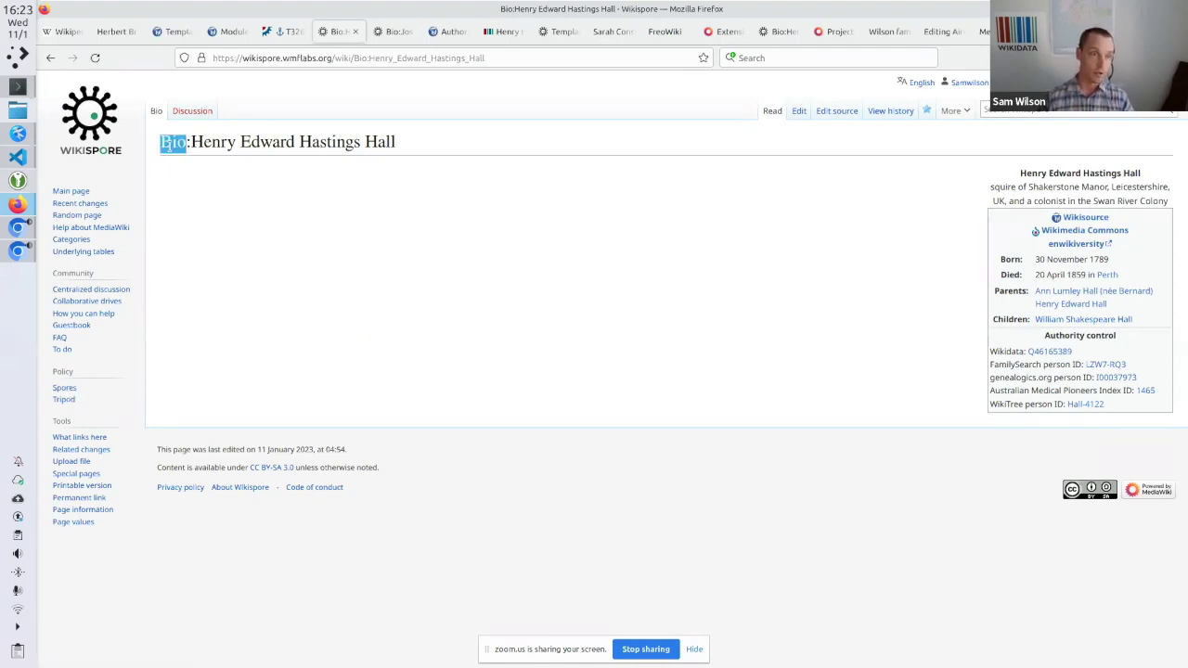
{"action": "left_click", "coordinate": [433, 213]}
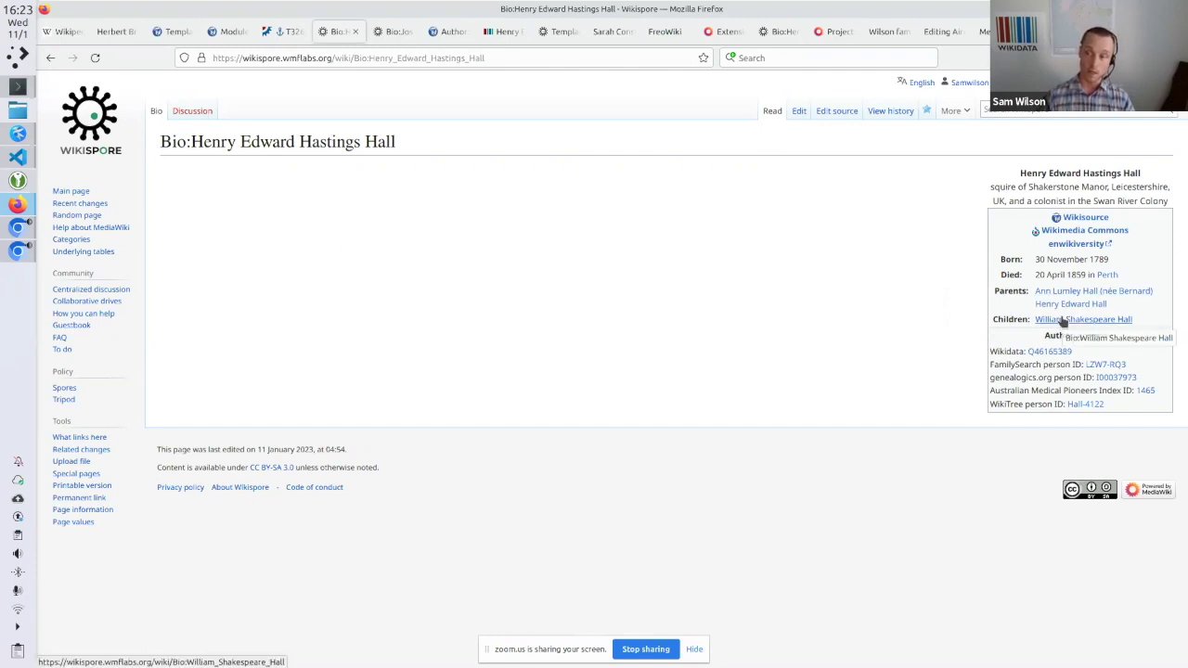
{"action": "left_click", "coordinate": [1064, 321]}
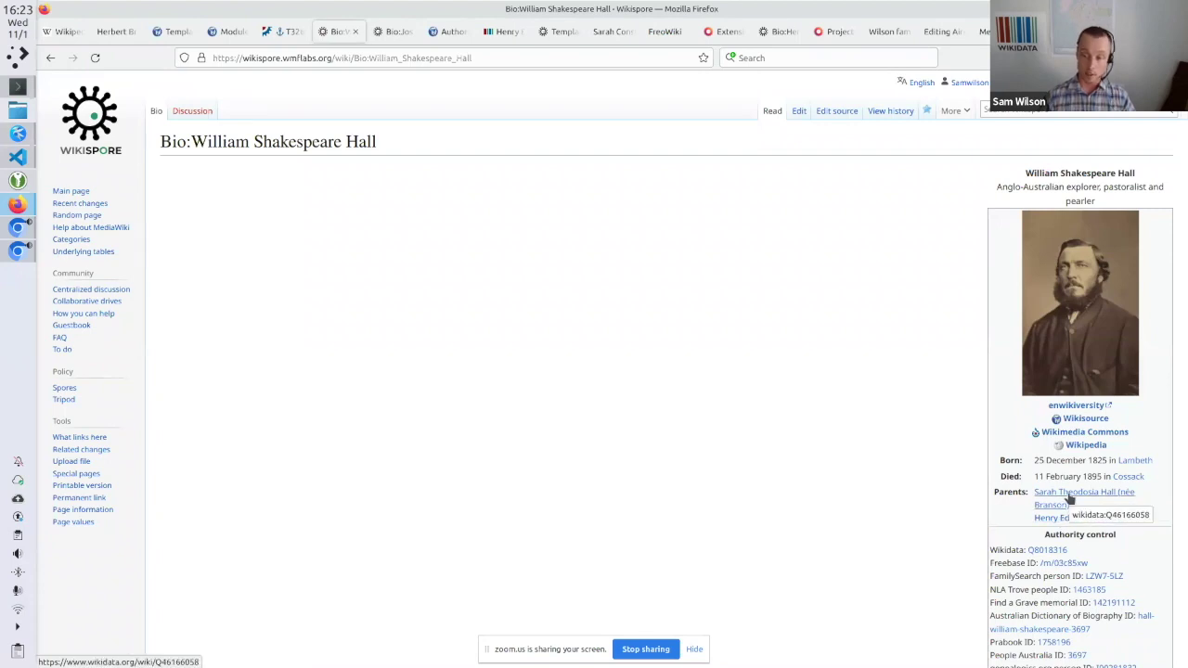
Visit the Sarah Theodosia Hall parent page, go back, and open Wikidata item Q8018316 in a new tab
{"action": "left_click", "coordinate": [1069, 497]}
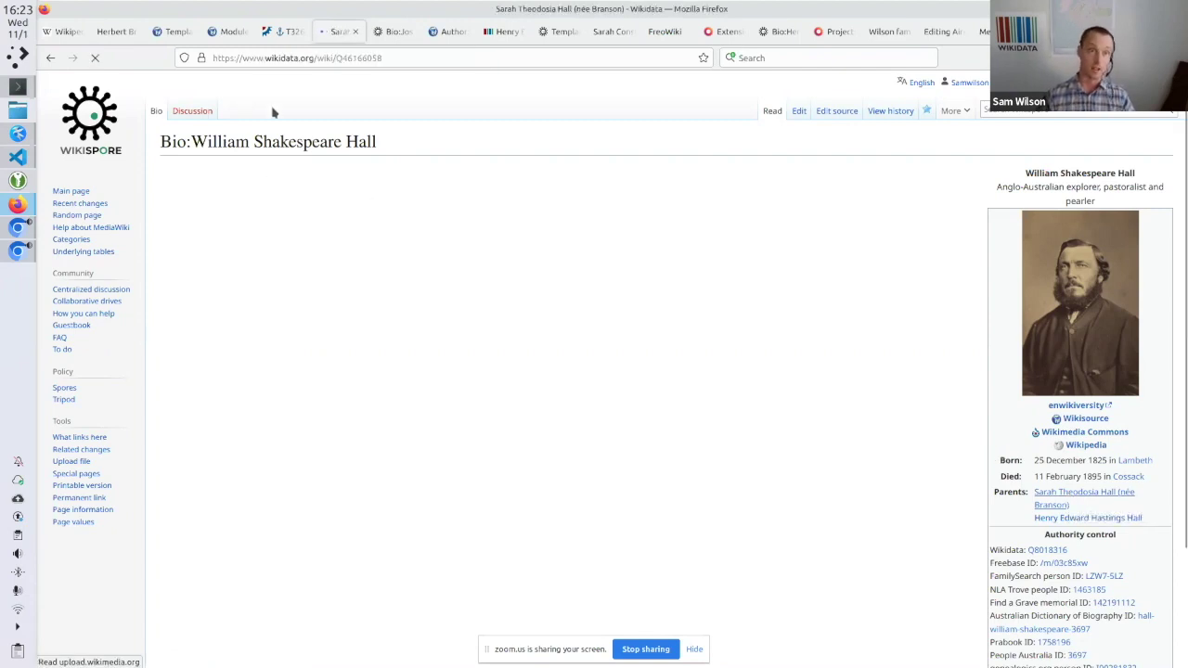
{"action": "scroll", "coordinate": [528, 318], "scroll_direction": "down", "scroll_amount": 2}
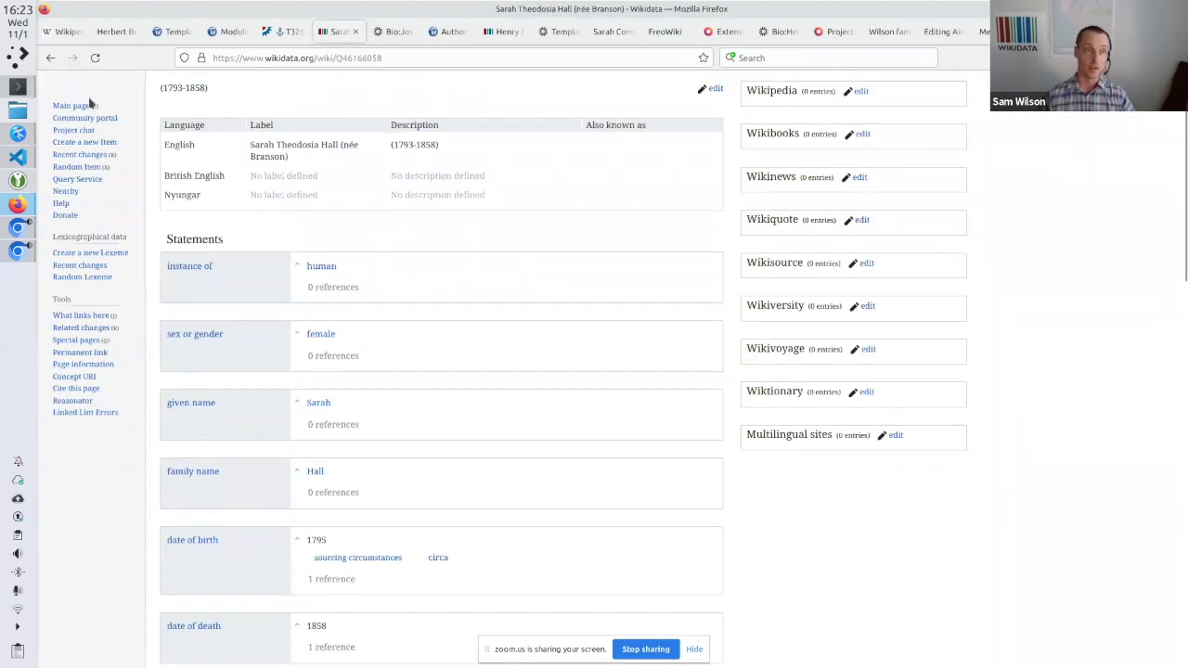
{"action": "left_click", "coordinate": [50, 58]}
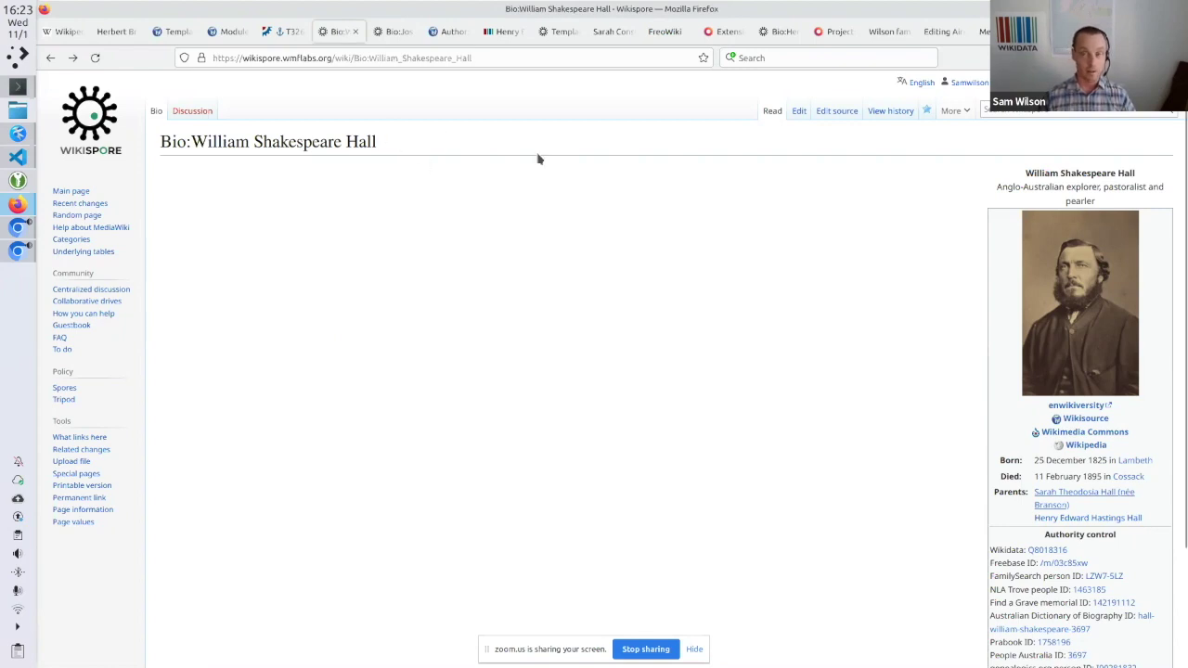
{"action": "middle_click", "coordinate": [1041, 550]}
{"action": "left_click", "coordinate": [376, 31]}
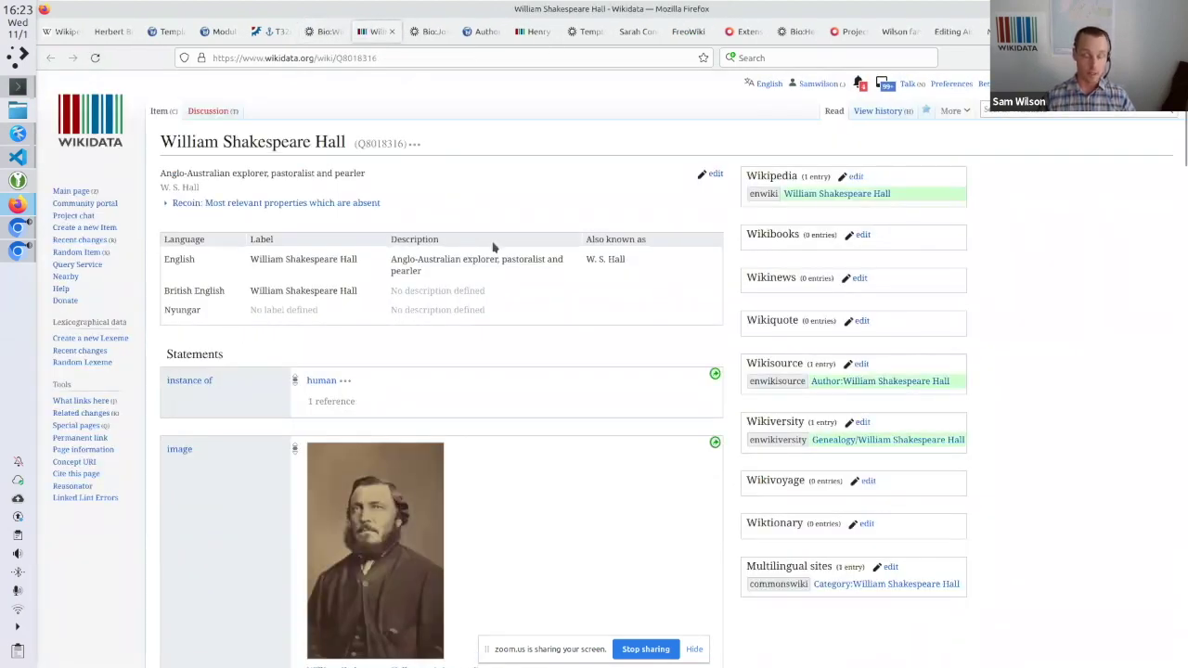
{"action": "scroll", "coordinate": [492, 247], "scroll_direction": "down", "scroll_amount": 8}
{"action": "scroll", "coordinate": [493, 247], "scroll_direction": "up", "scroll_amount": 4}
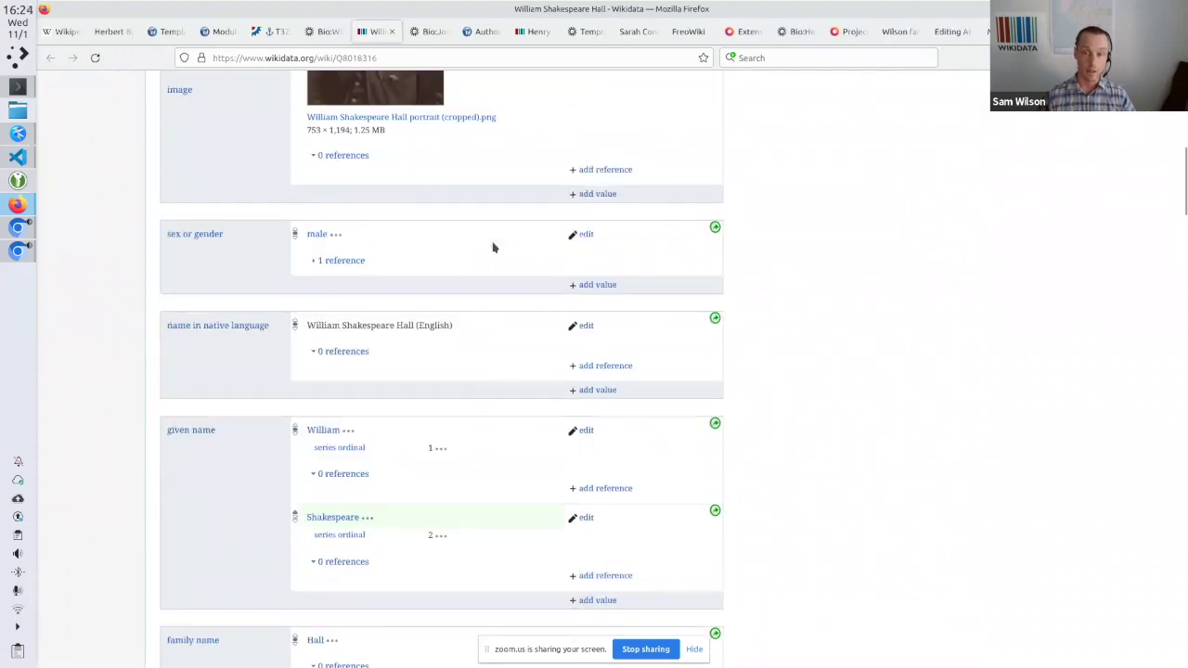
{"action": "scroll", "coordinate": [493, 247], "scroll_direction": "up", "scroll_amount": 5}
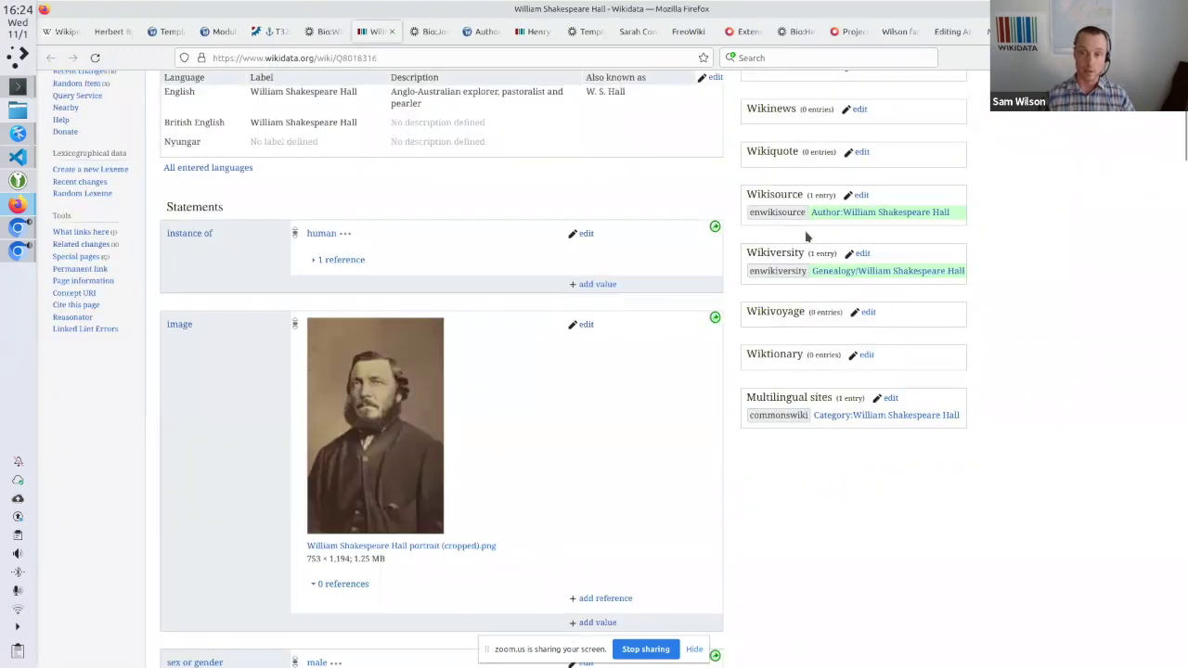
{"action": "scroll", "coordinate": [807, 238], "scroll_direction": "up", "scroll_amount": 3}
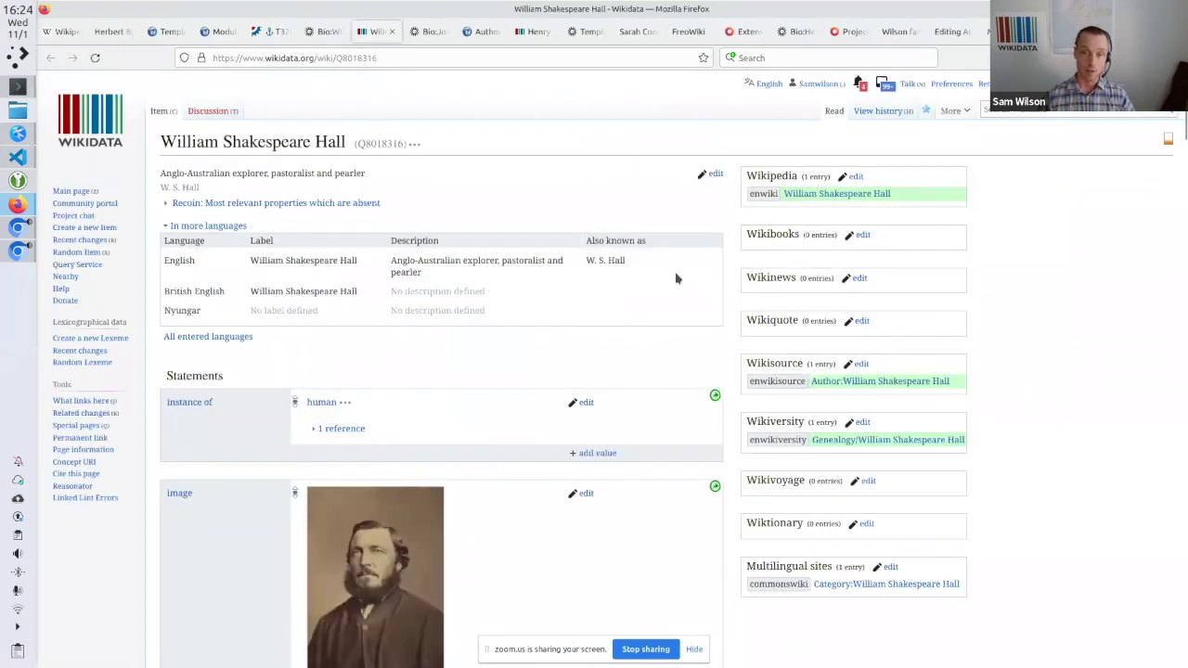
{"action": "left_click", "coordinate": [320, 34]}
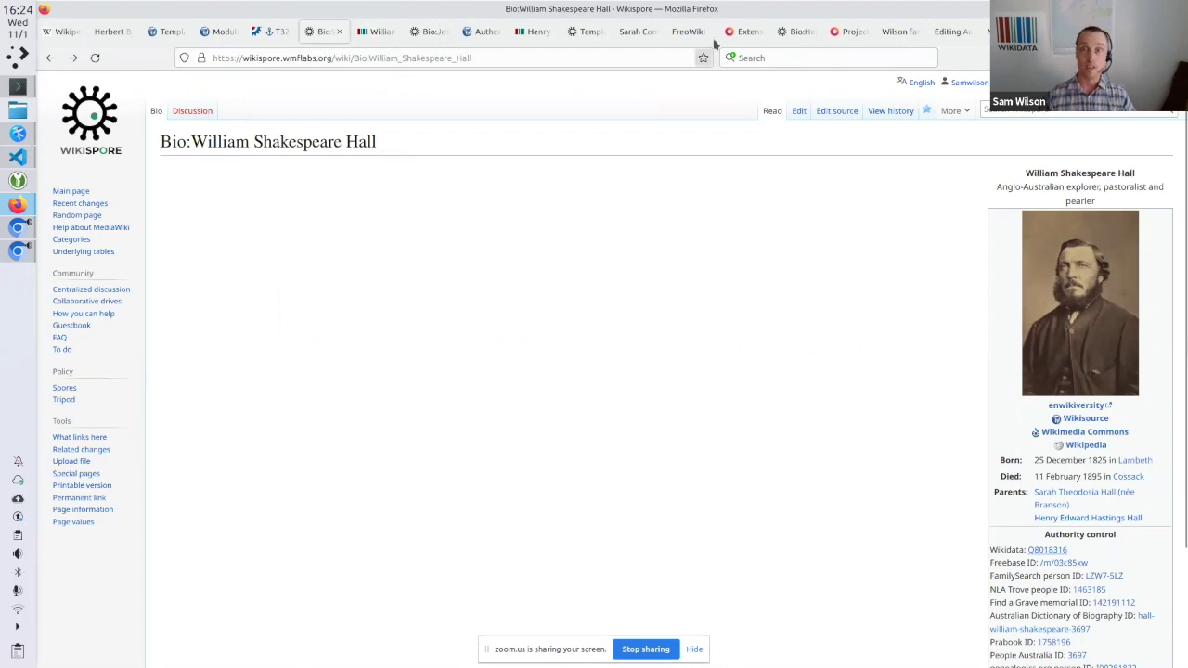
{"action": "left_click", "coordinate": [742, 31]}
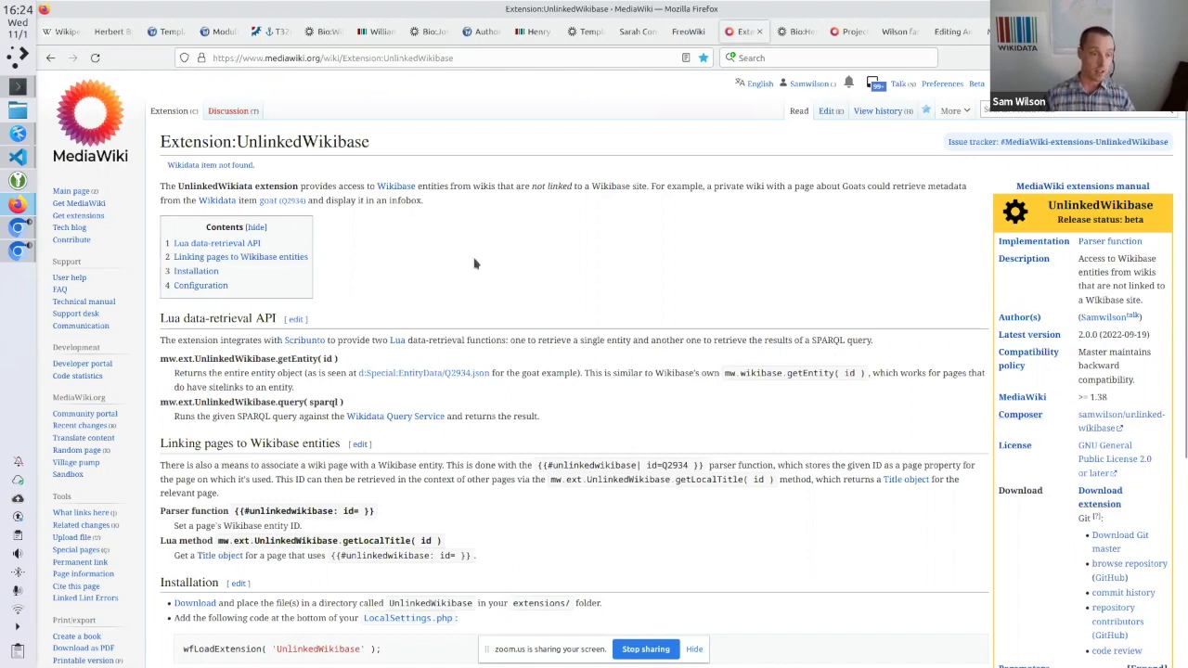
Highlight 'query' in the Lua method, then open Bio:William Shakespeare Hall's wikitext in the source editor
{"action": "double_click", "coordinate": [289, 402]}
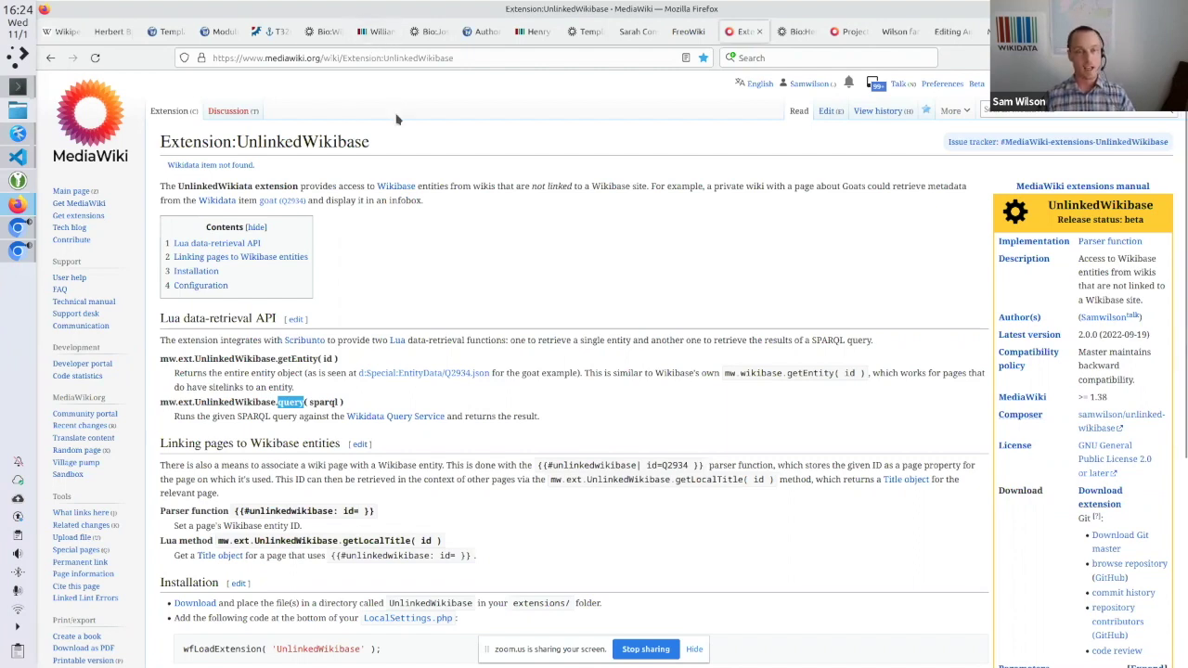
{"action": "left_click", "coordinate": [327, 33]}
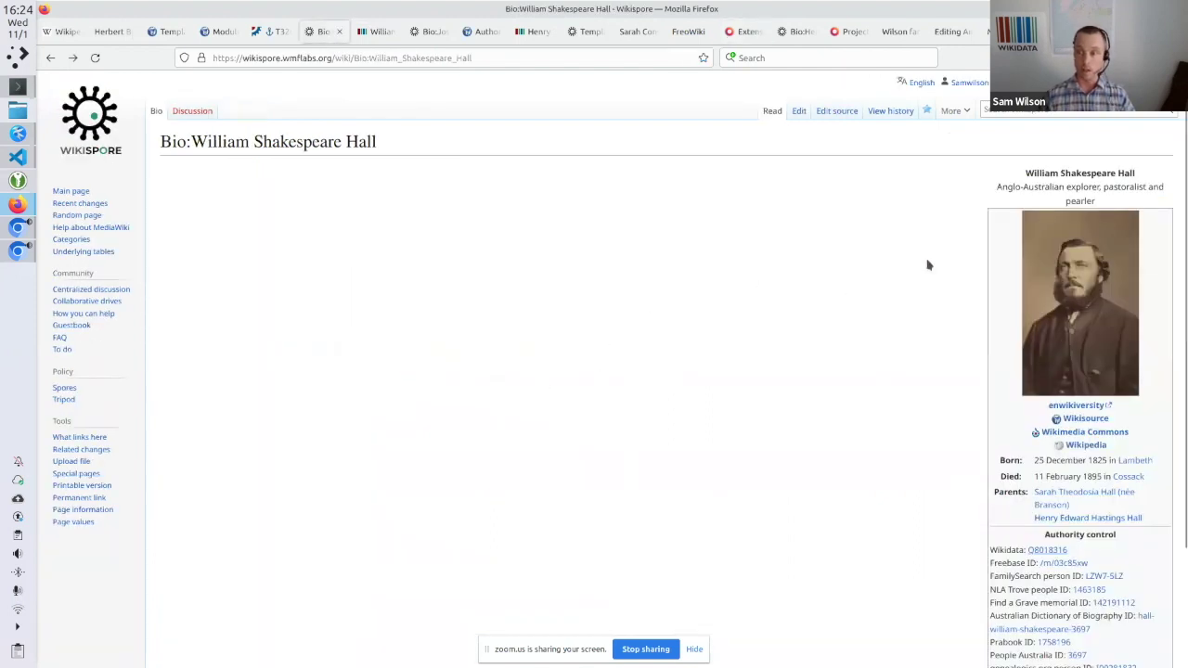
{"action": "left_click", "coordinate": [829, 117]}
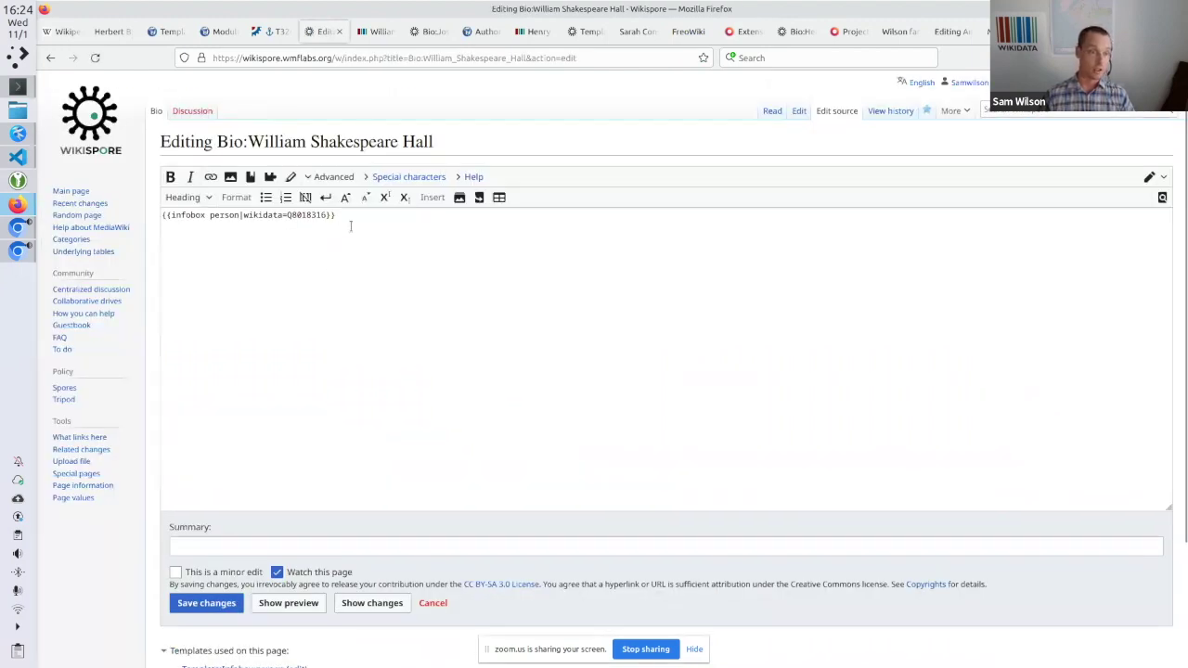
Select Q8018316 in the infobox person call, then view the rendered bio page's infobox
{"action": "double_click", "coordinate": [300, 214]}
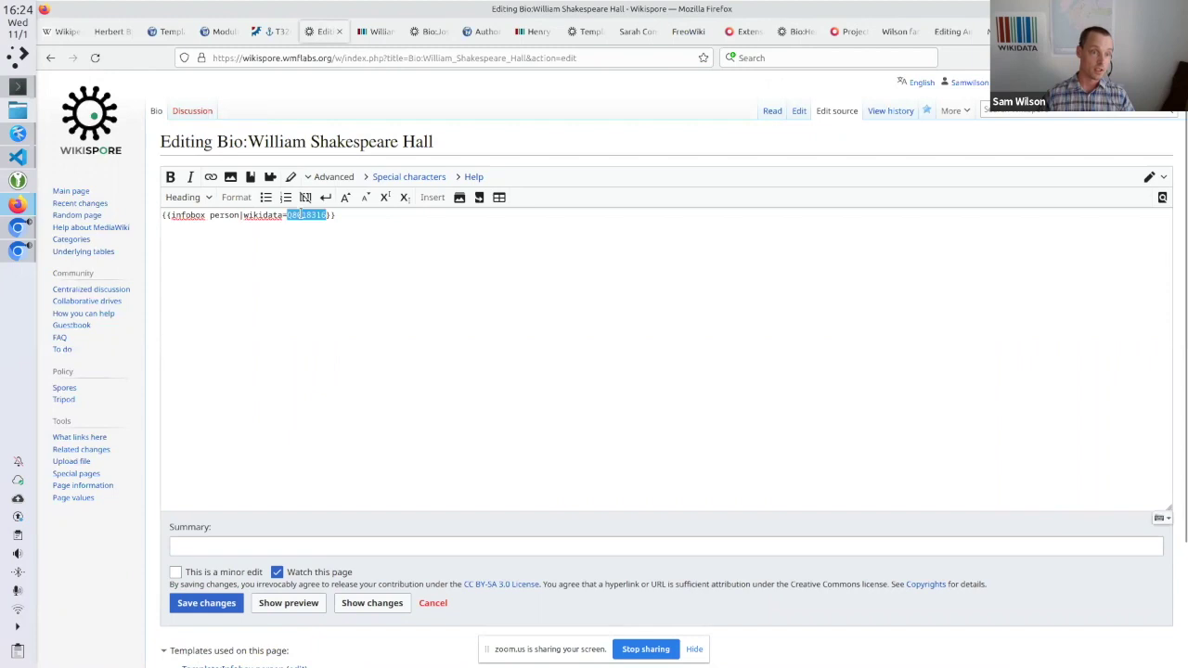
{"action": "left_click", "coordinate": [158, 114]}
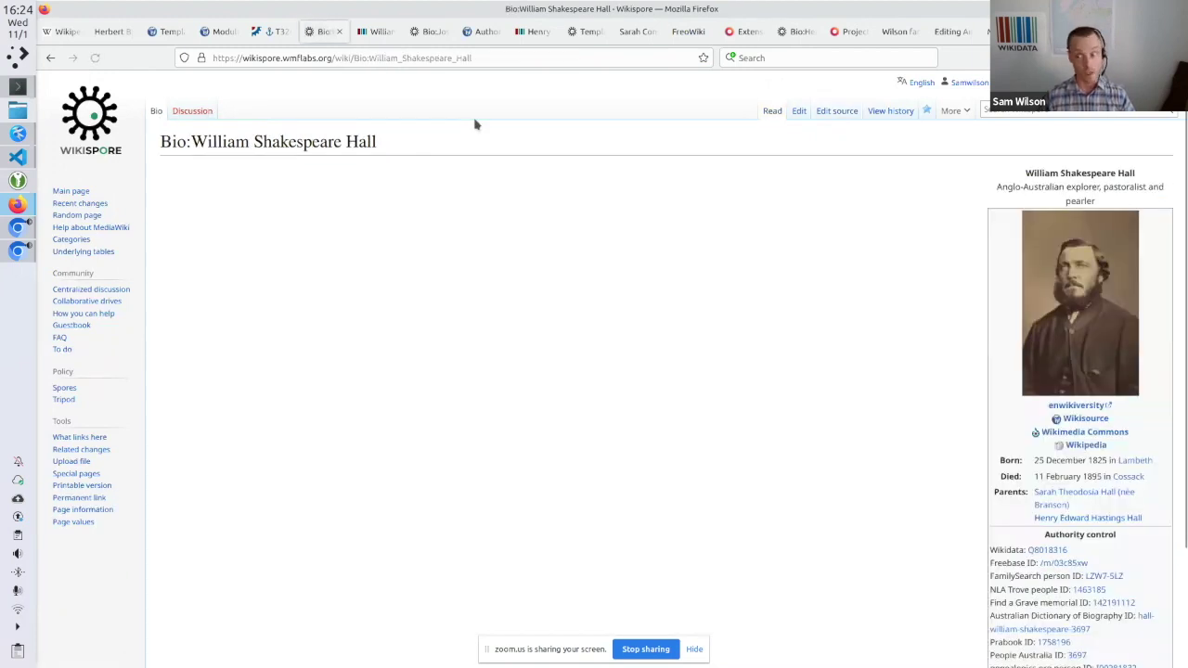
{"action": "scroll", "coordinate": [705, 283], "scroll_direction": "down", "scroll_amount": 2}
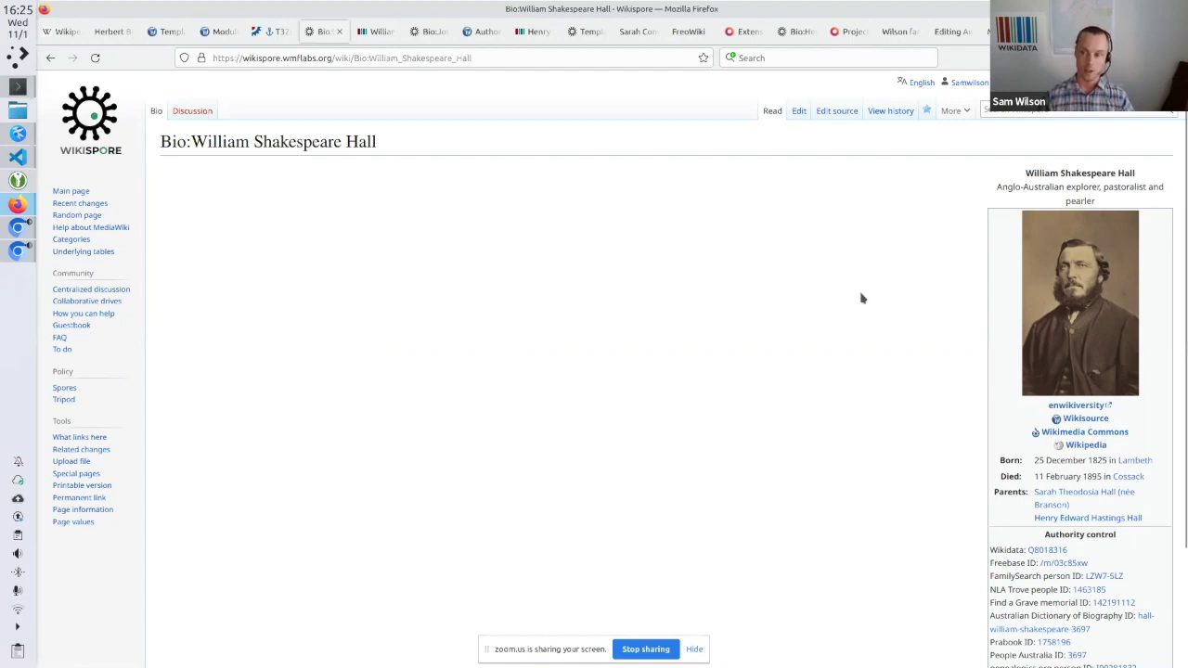
Scroll through William Shakespeare Hall's infobox, then switch to the Herbert Bruce Wilson ArchivesWiki page
{"action": "scroll", "coordinate": [837, 325], "scroll_direction": "down", "scroll_amount": 2}
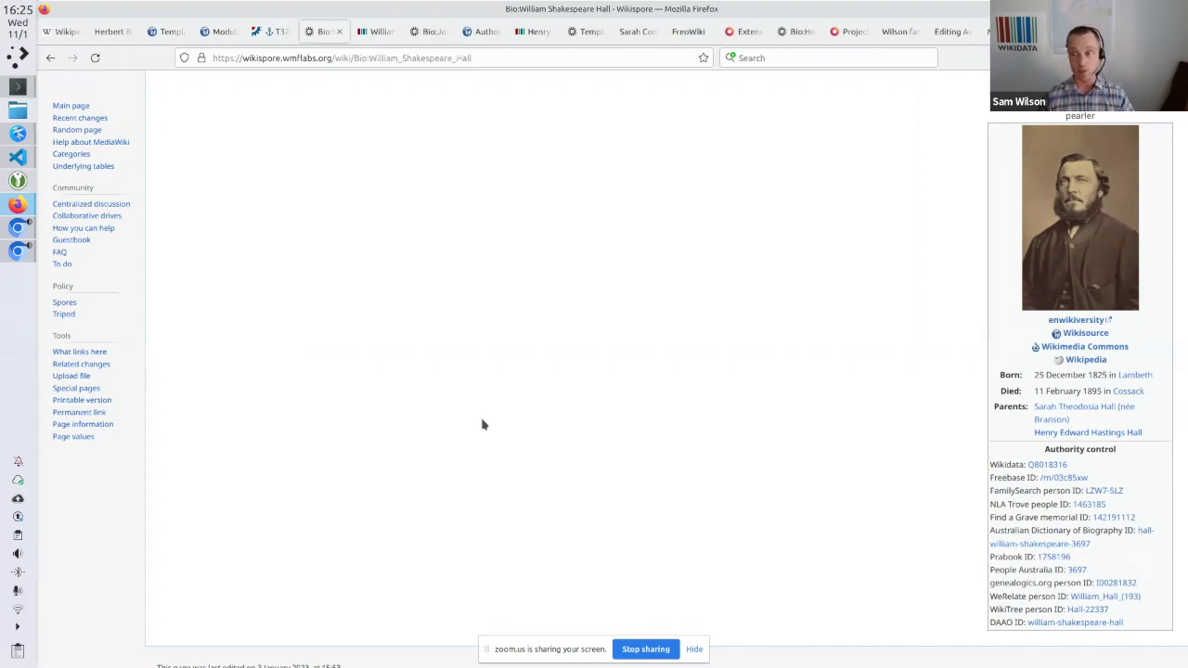
{"action": "scroll", "coordinate": [482, 424], "scroll_direction": "up", "scroll_amount": 2}
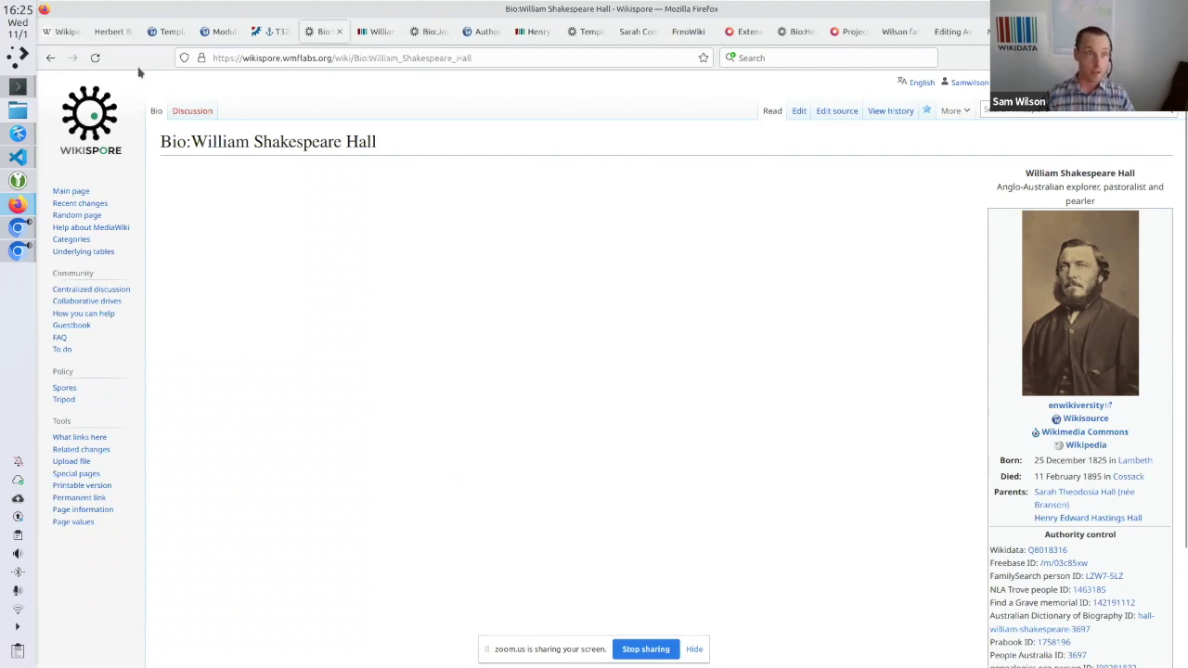
{"action": "left_click", "coordinate": [118, 39]}
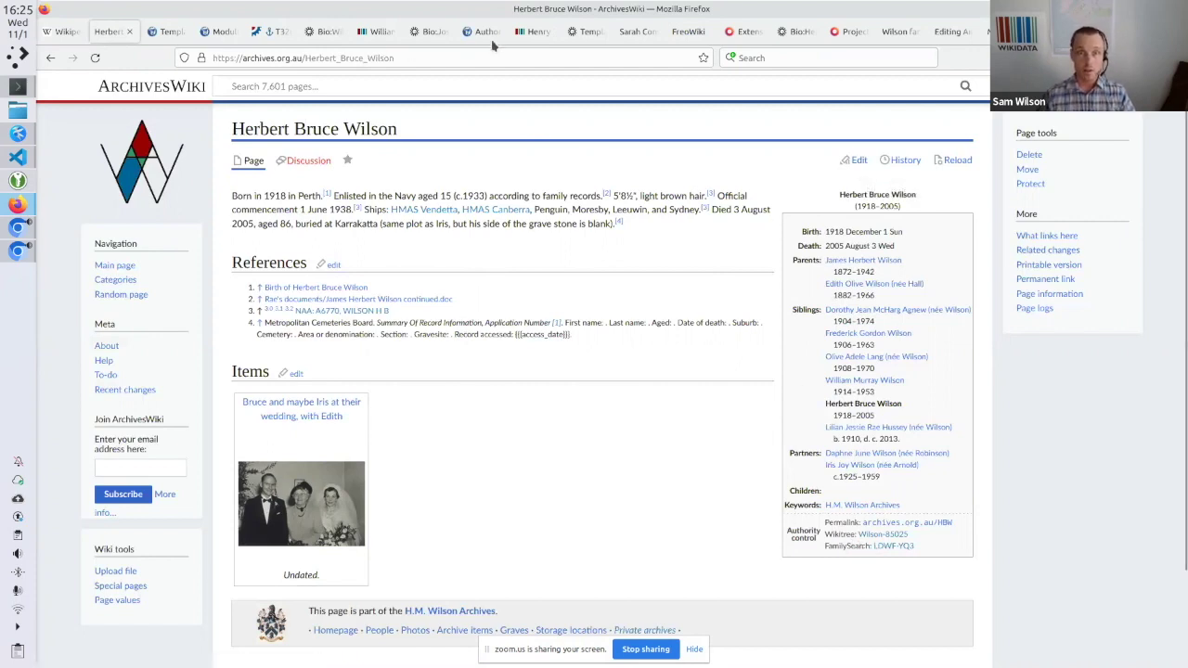
From the Wilson family airgraphs collection, open the Dorothy author page in a new tab
{"action": "left_click", "coordinate": [907, 33]}
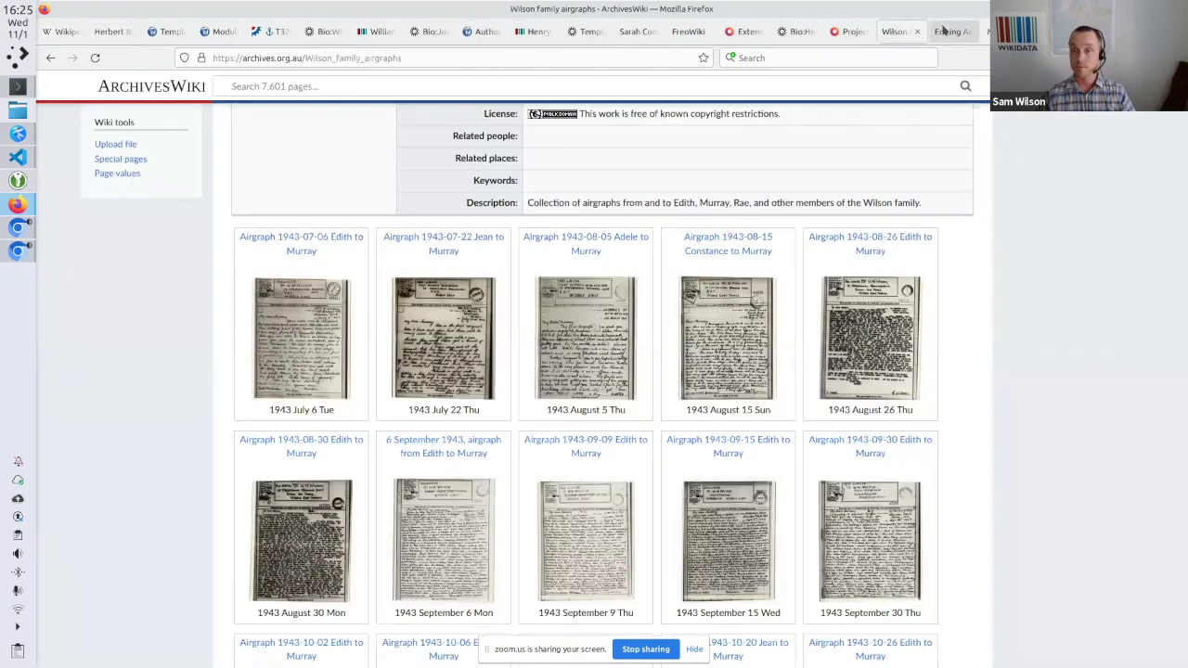
{"action": "scroll", "coordinate": [515, 415], "scroll_direction": "up", "scroll_amount": 5}
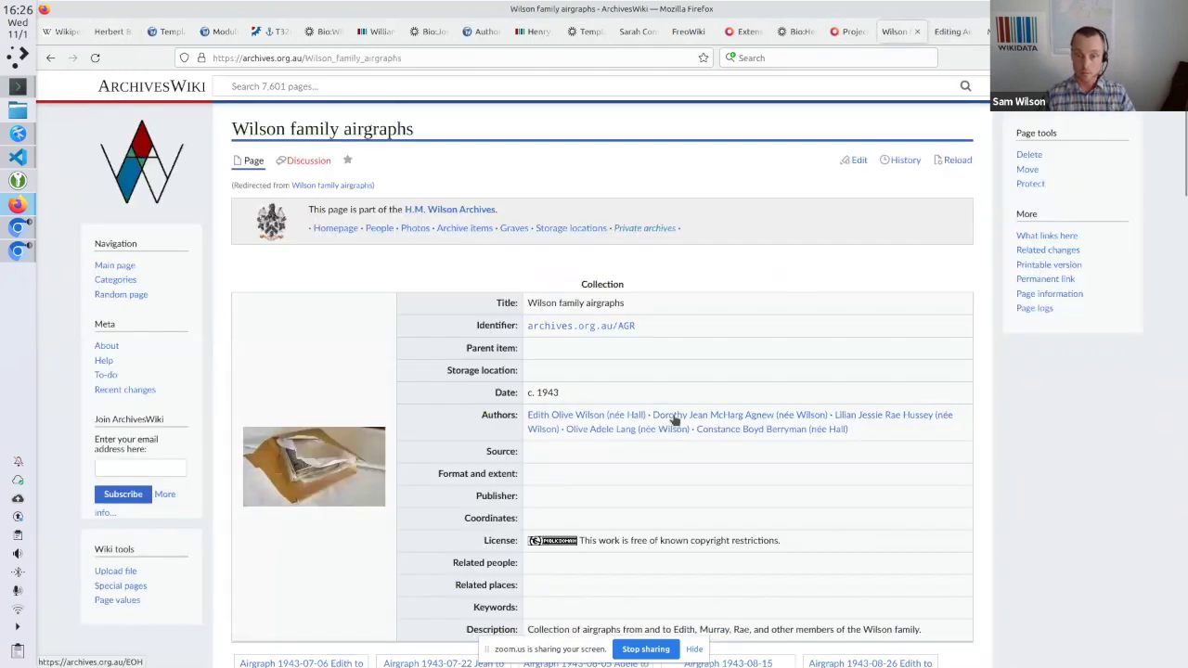
{"action": "middle_click", "coordinate": [712, 419]}
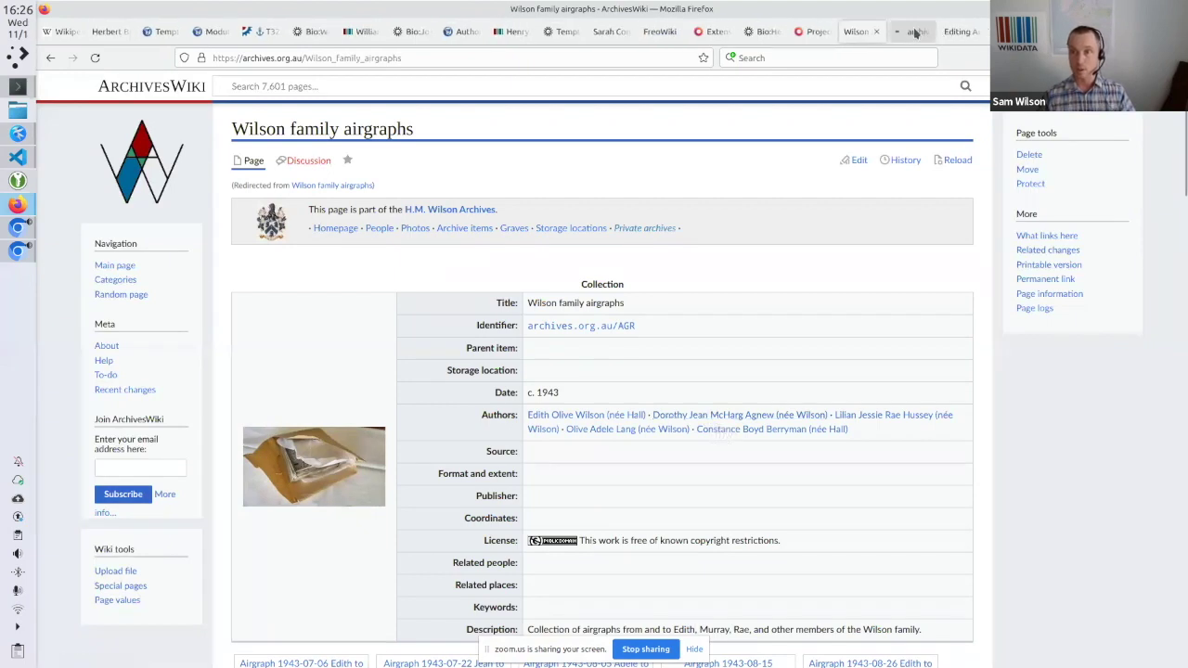
{"action": "left_click", "coordinate": [901, 31]}
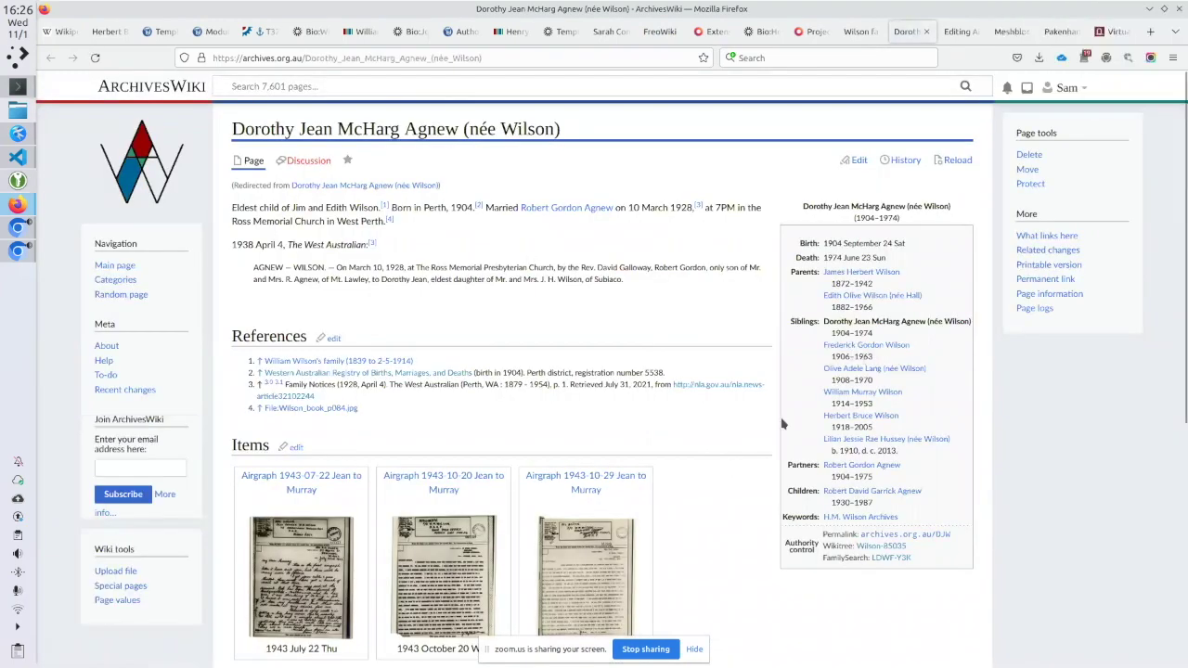
Go to William Murray Wilson's page and open its source for editing with Alt+Shift+E
{"action": "left_click", "coordinate": [863, 393]}
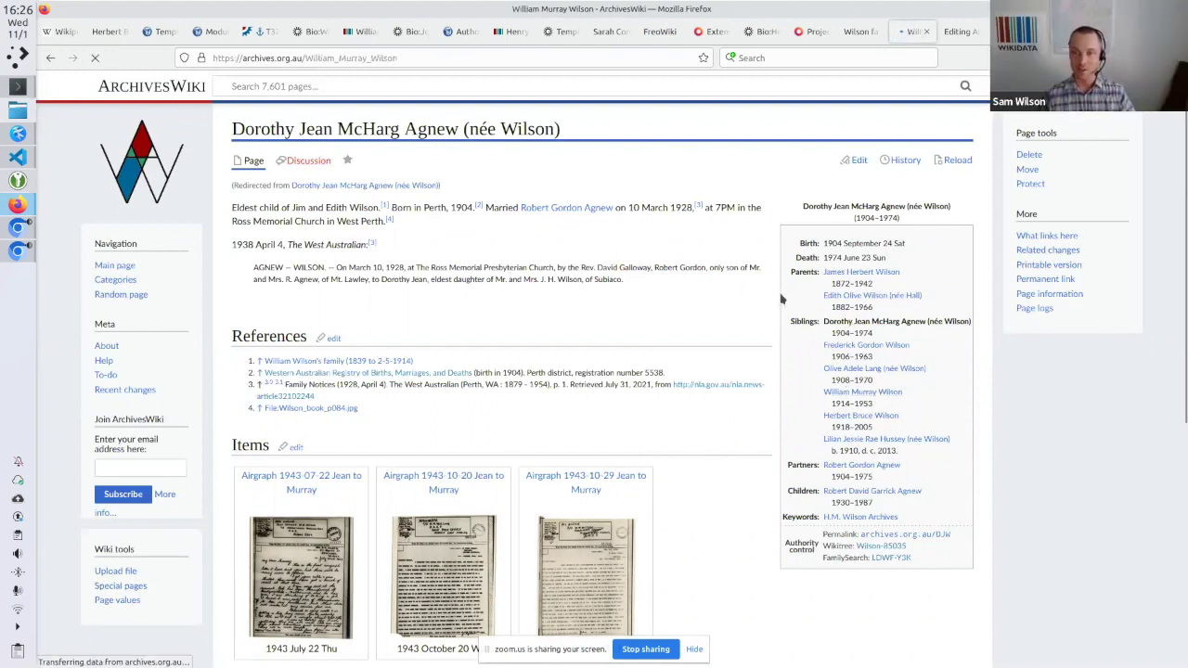
{"action": "scroll", "coordinate": [705, 290], "scroll_direction": "down", "scroll_amount": 2}
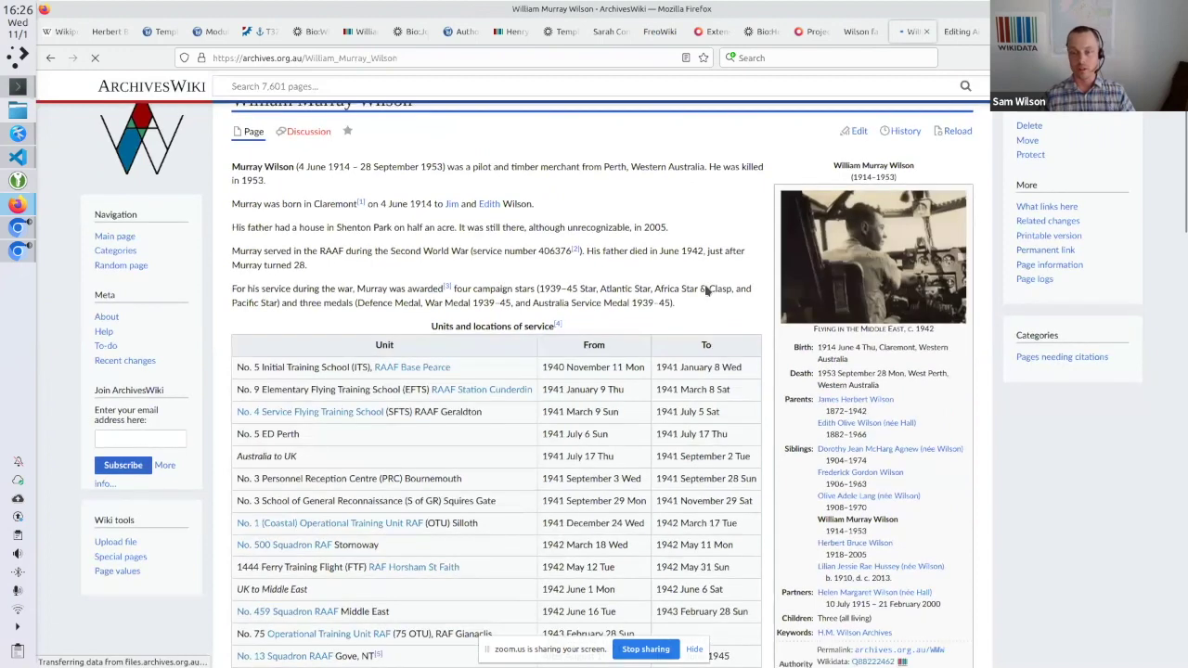
{"action": "scroll", "coordinate": [704, 291], "scroll_direction": "up", "scroll_amount": 1}
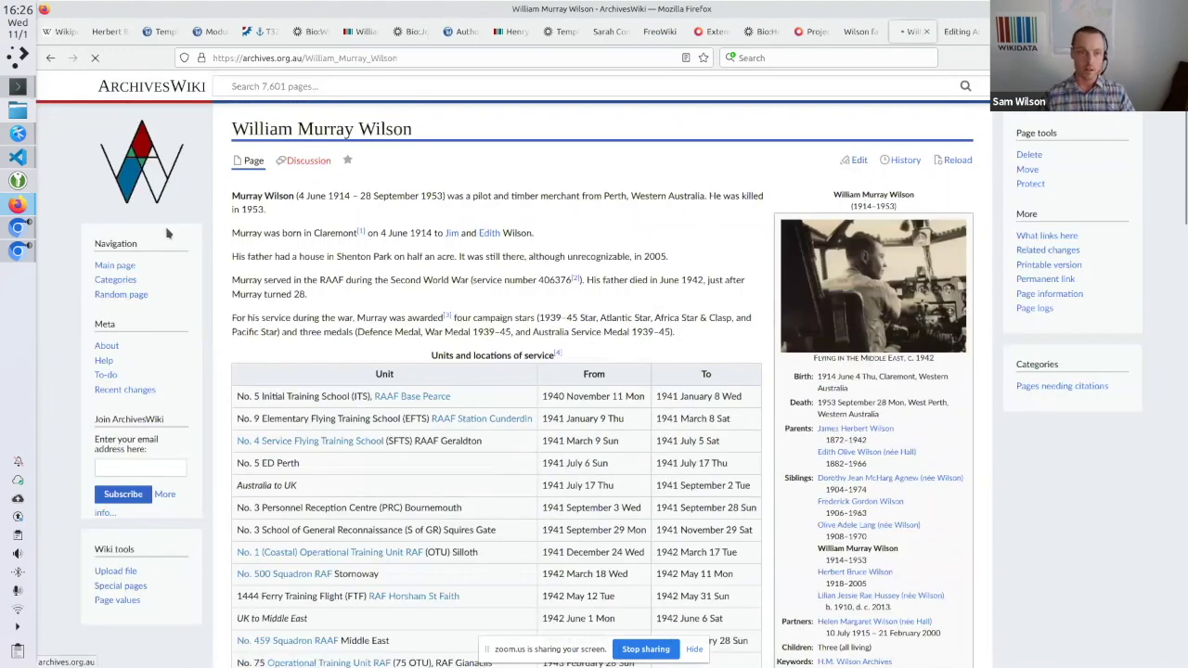
{"action": "key", "text": "alt+shift+e"}
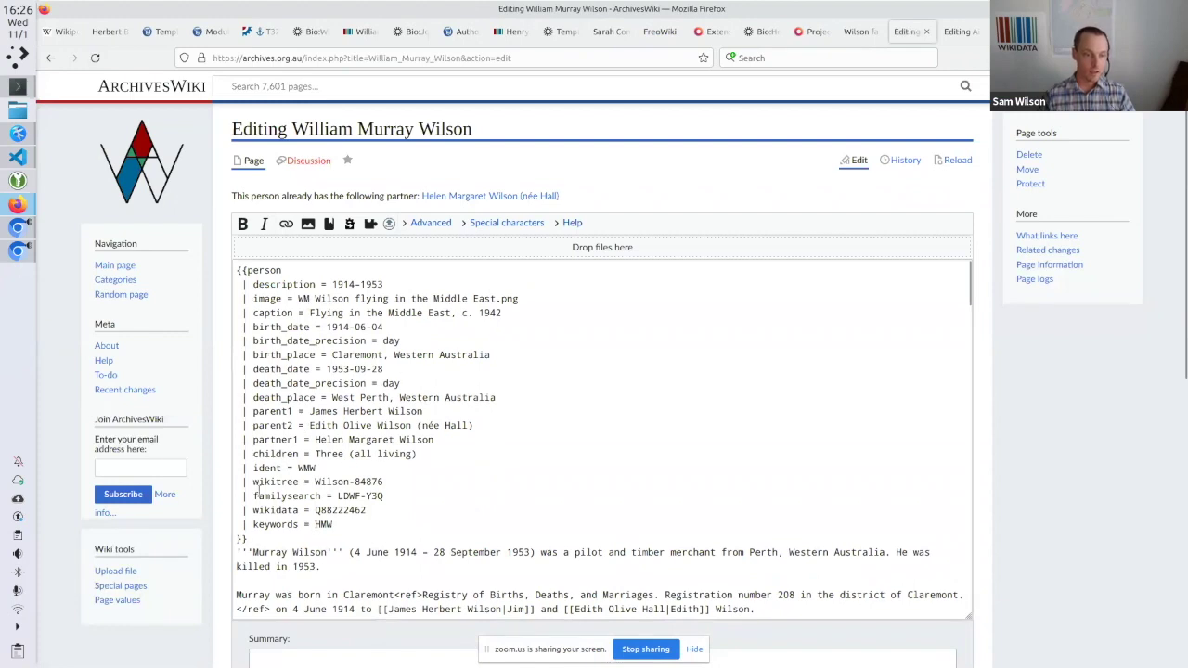
Select the wikidata = Q88222462 line, review the rendered article, then switch to the Airgraph 1944-02-16 Jean to Murray editor
{"action": "triple_click", "coordinate": [287, 510]}
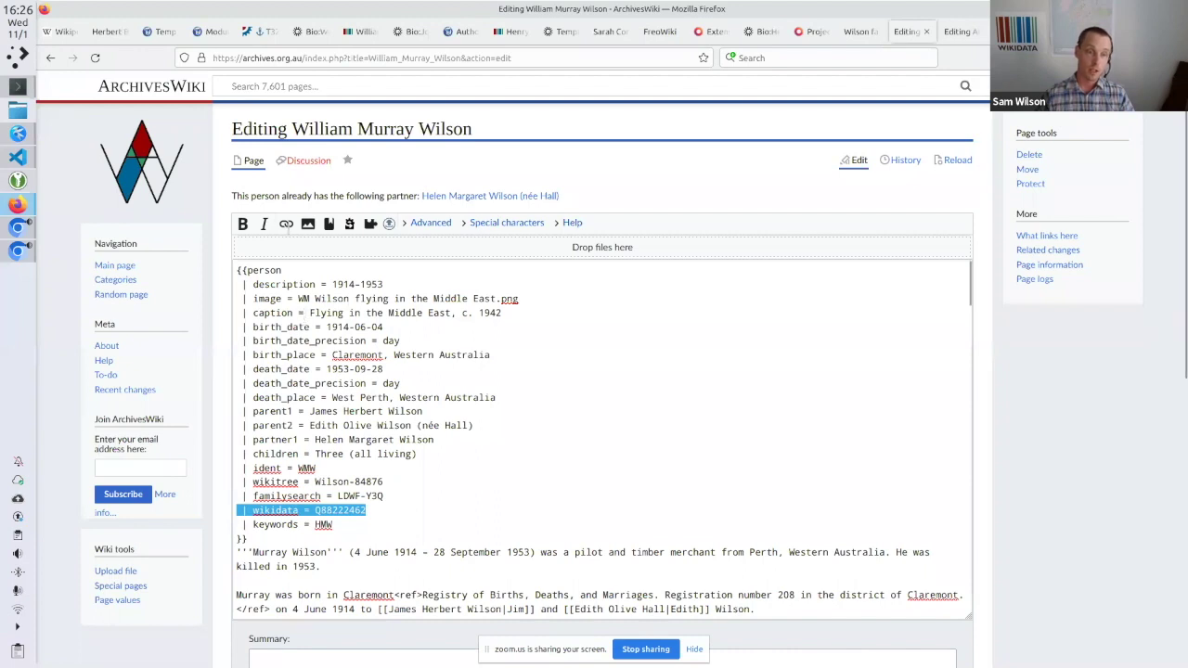
{"action": "left_click", "coordinate": [251, 165]}
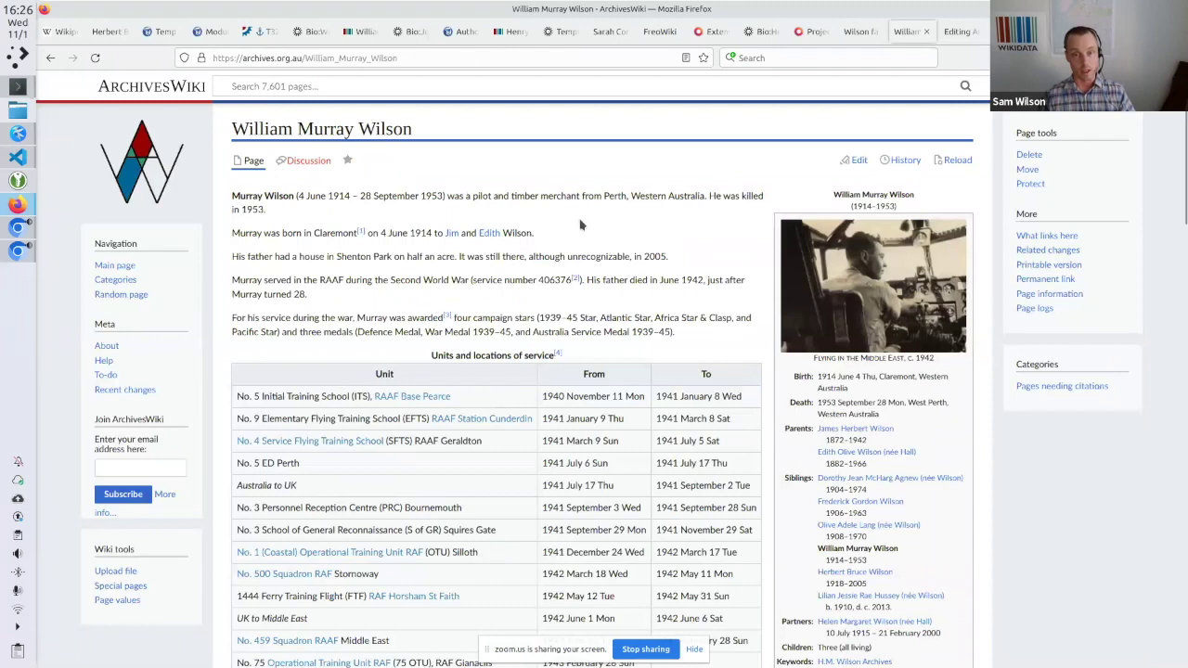
{"action": "scroll", "coordinate": [695, 305], "scroll_direction": "down", "scroll_amount": 1}
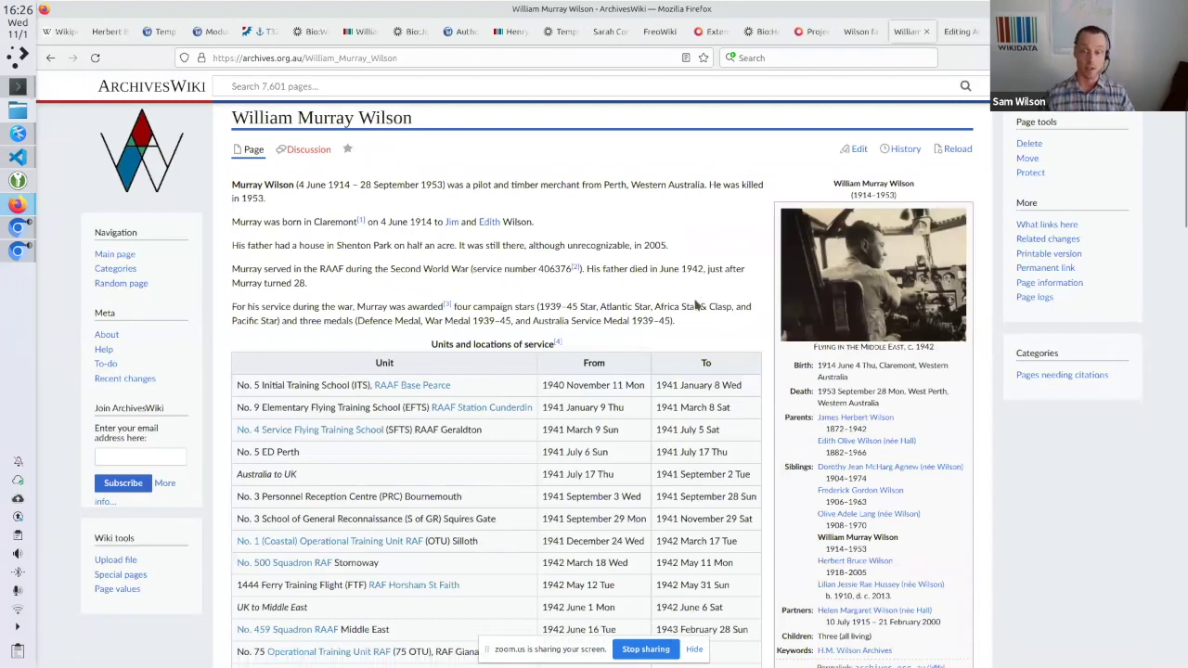
{"action": "scroll", "coordinate": [695, 305], "scroll_direction": "down", "scroll_amount": 3}
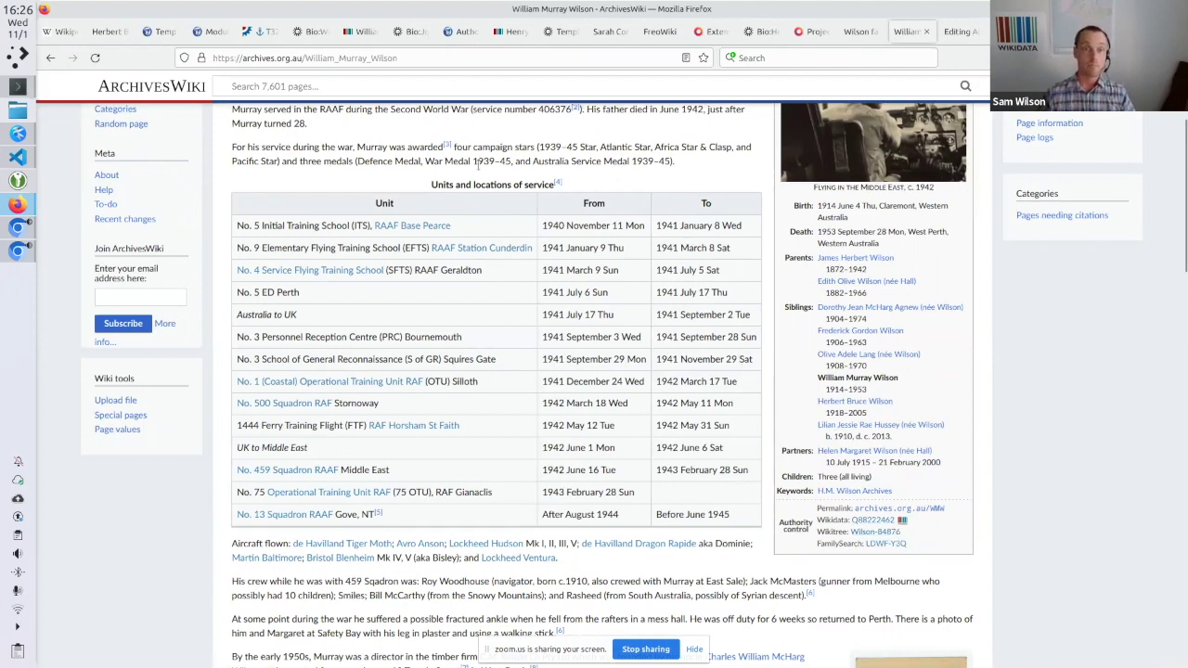
{"action": "scroll", "coordinate": [477, 163], "scroll_direction": "up", "scroll_amount": 2}
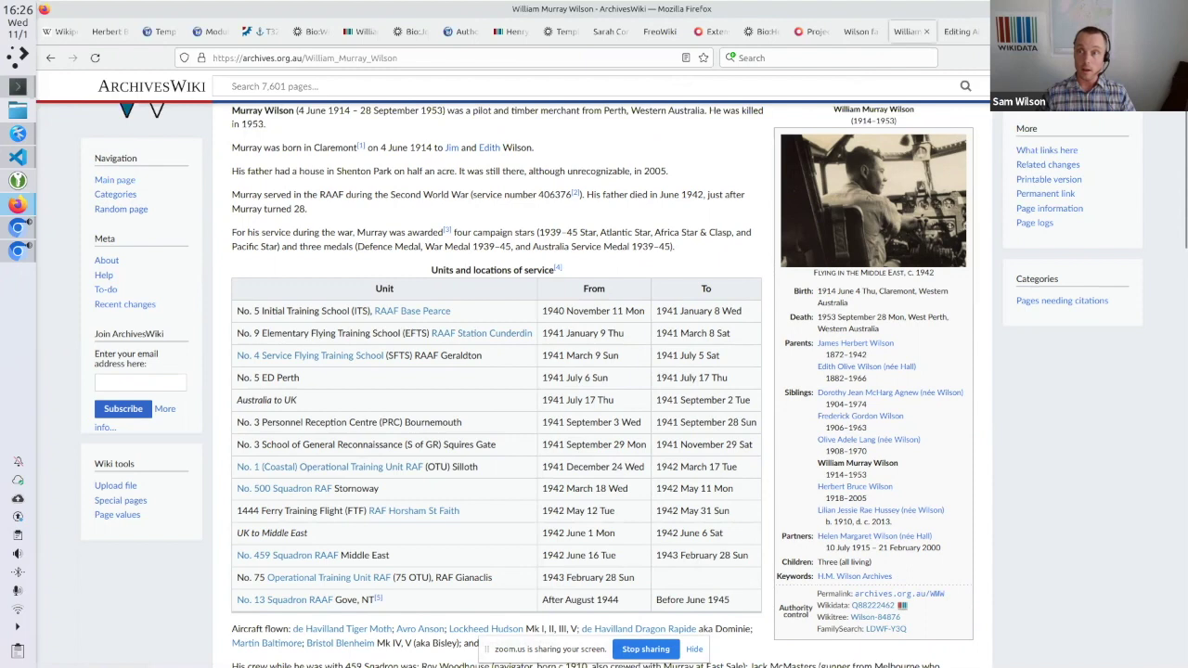
{"action": "left_click", "coordinate": [955, 31]}
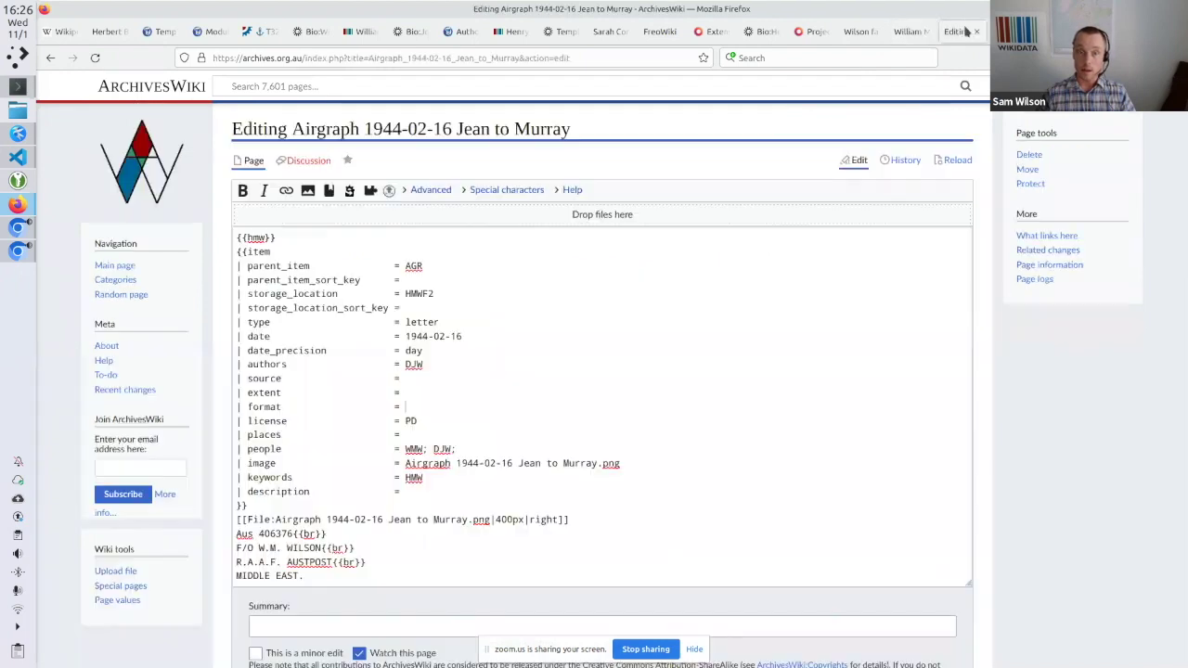
{"action": "left_click", "coordinate": [904, 31]}
{"action": "left_click", "coordinate": [858, 31]}
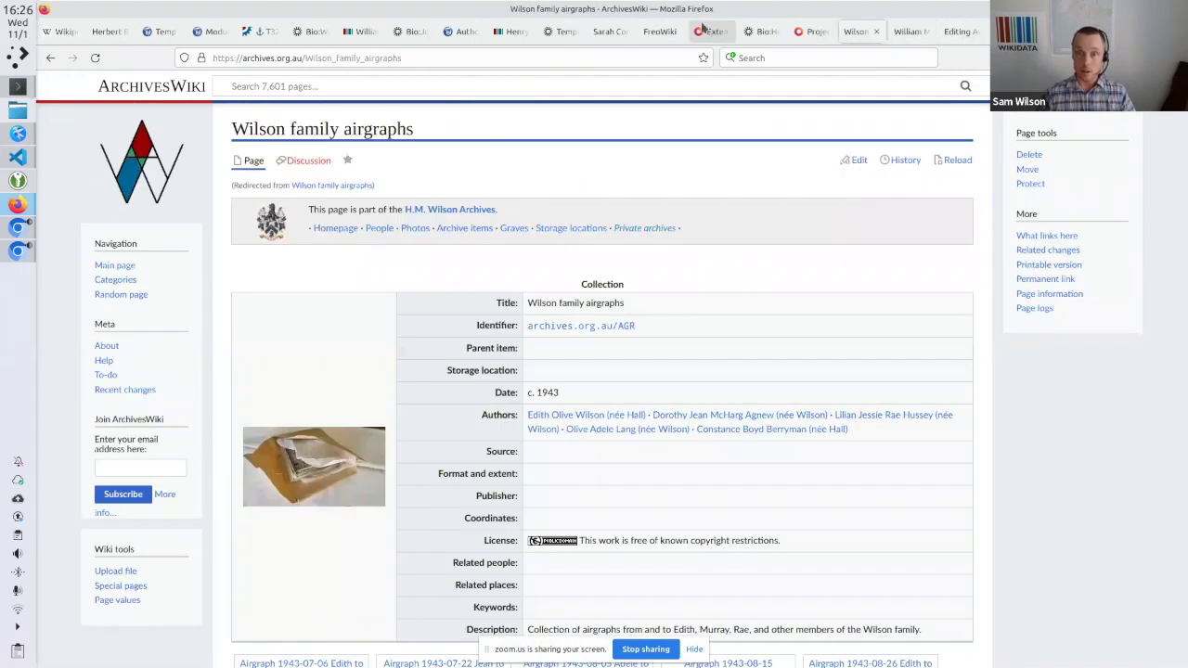
{"action": "left_click", "coordinate": [705, 30]}
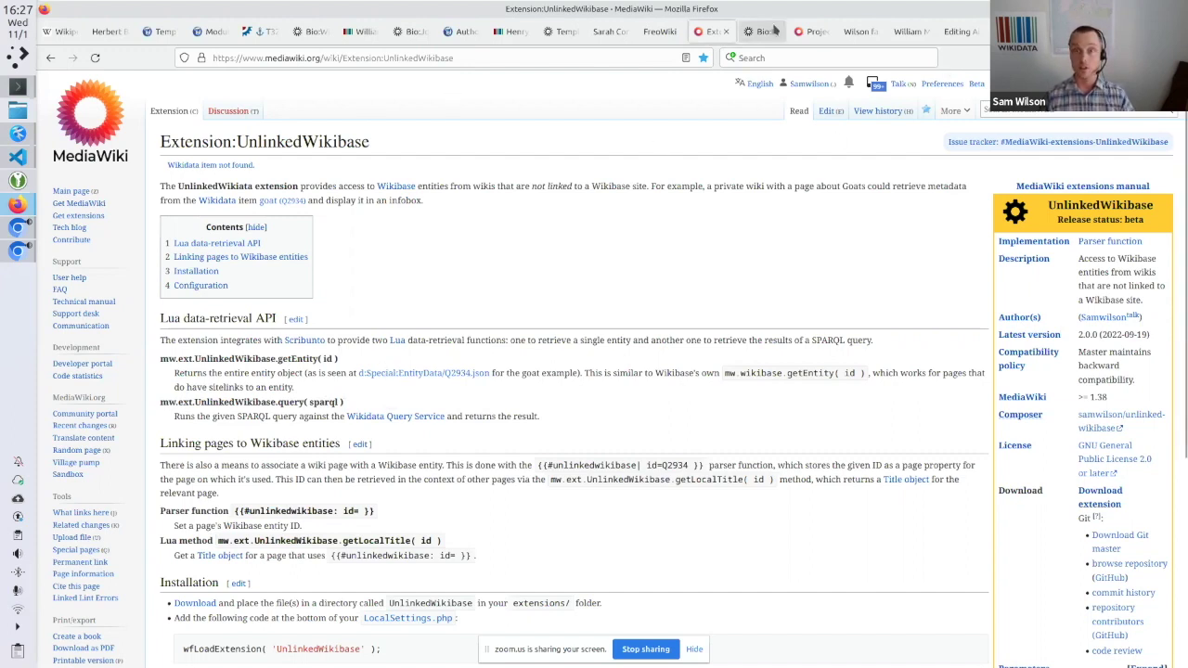
{"action": "left_click", "coordinate": [858, 32]}
{"action": "key", "text": "ctrl+Tab"}
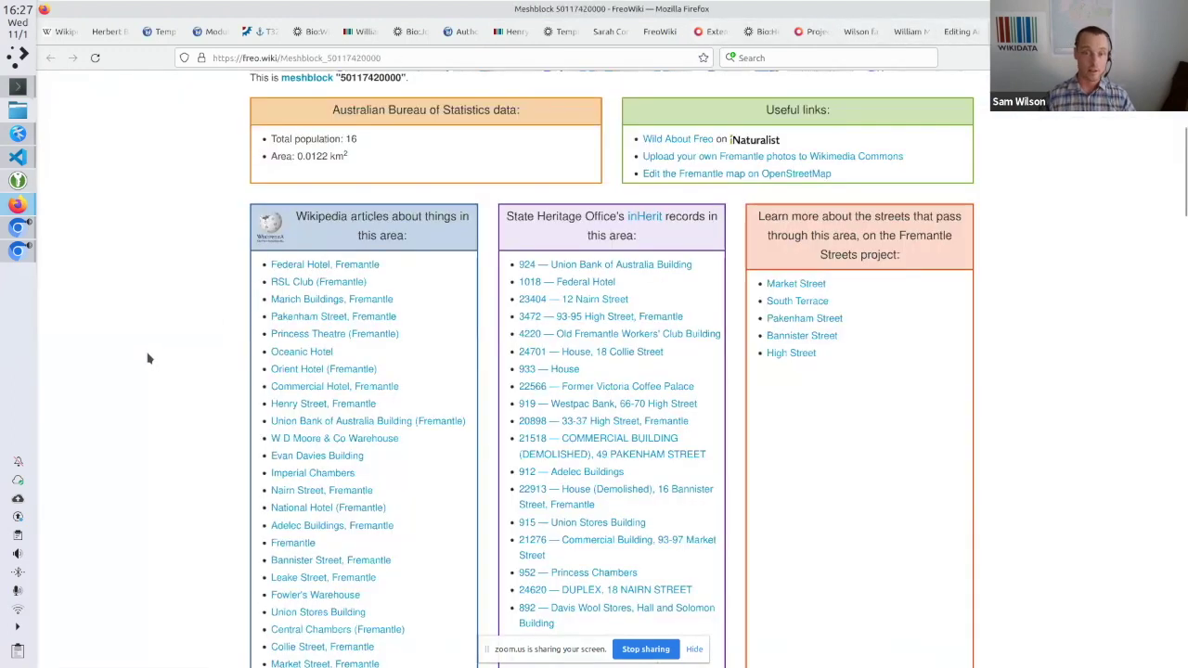
Show map labels for 71-73 High Street, Union Stores, Henry Street warehouse, 31 Pakenham Street, Hougoumont Hotel and Palladium Theatre
{"action": "scroll", "coordinate": [139, 362], "scroll_direction": "up", "scroll_amount": 2}
{"action": "scroll", "coordinate": [126, 399], "scroll_direction": "up", "scroll_amount": 3}
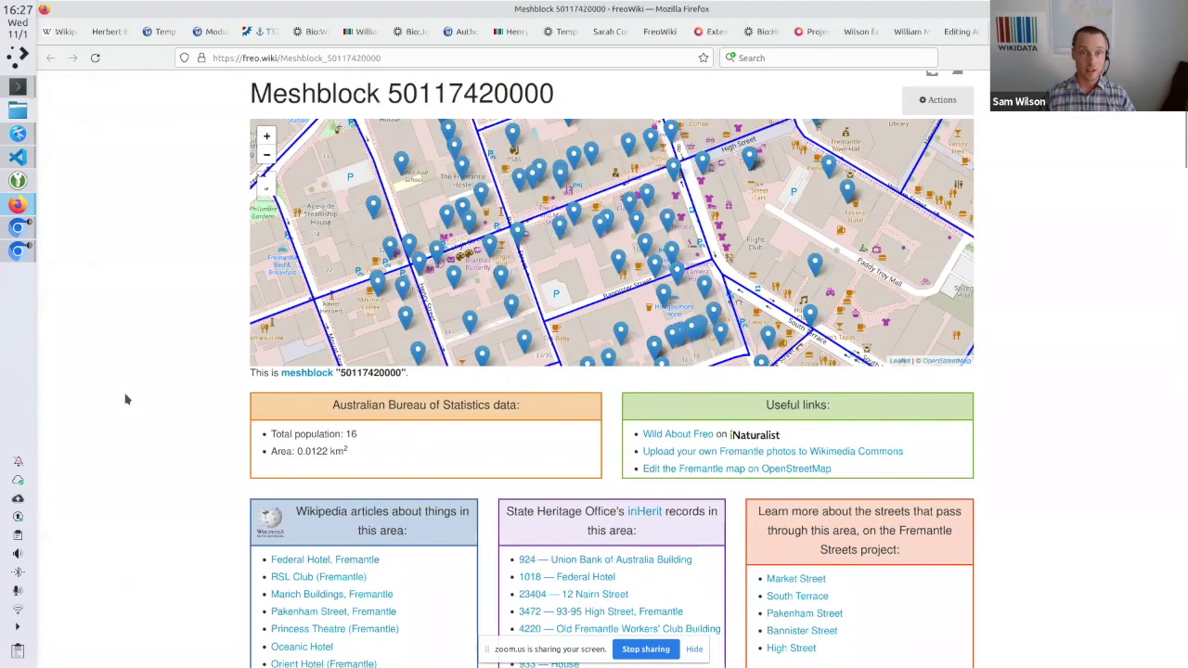
{"action": "scroll", "coordinate": [126, 399], "scroll_direction": "up", "scroll_amount": 1}
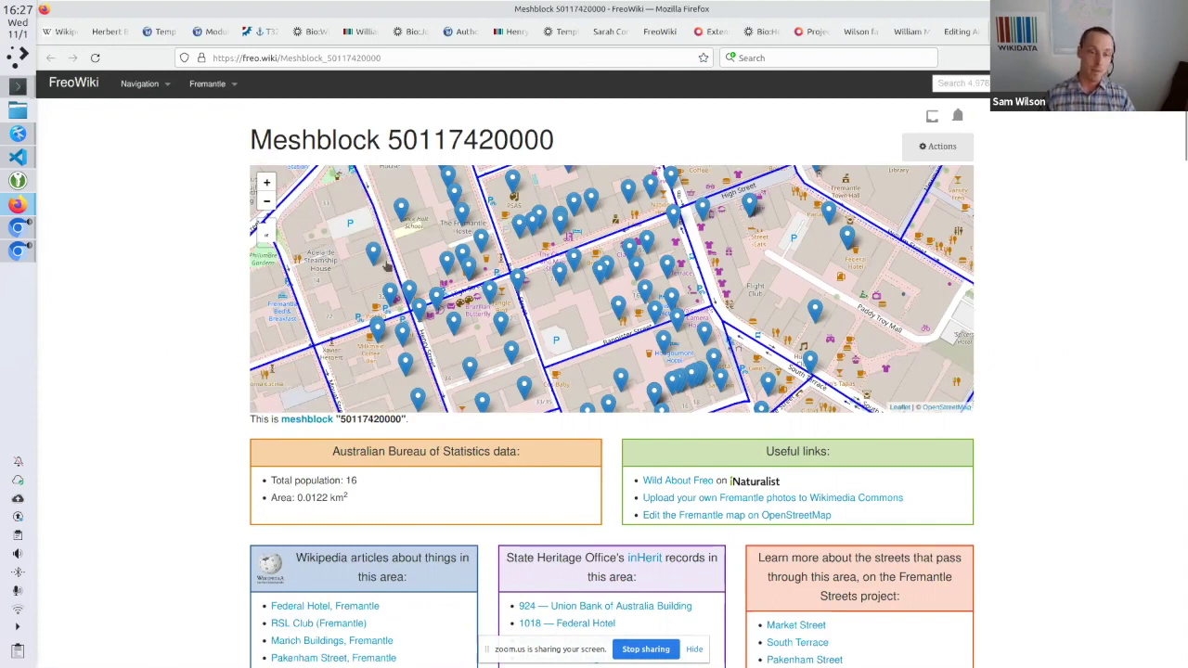
{"action": "left_click", "coordinate": [559, 271]}
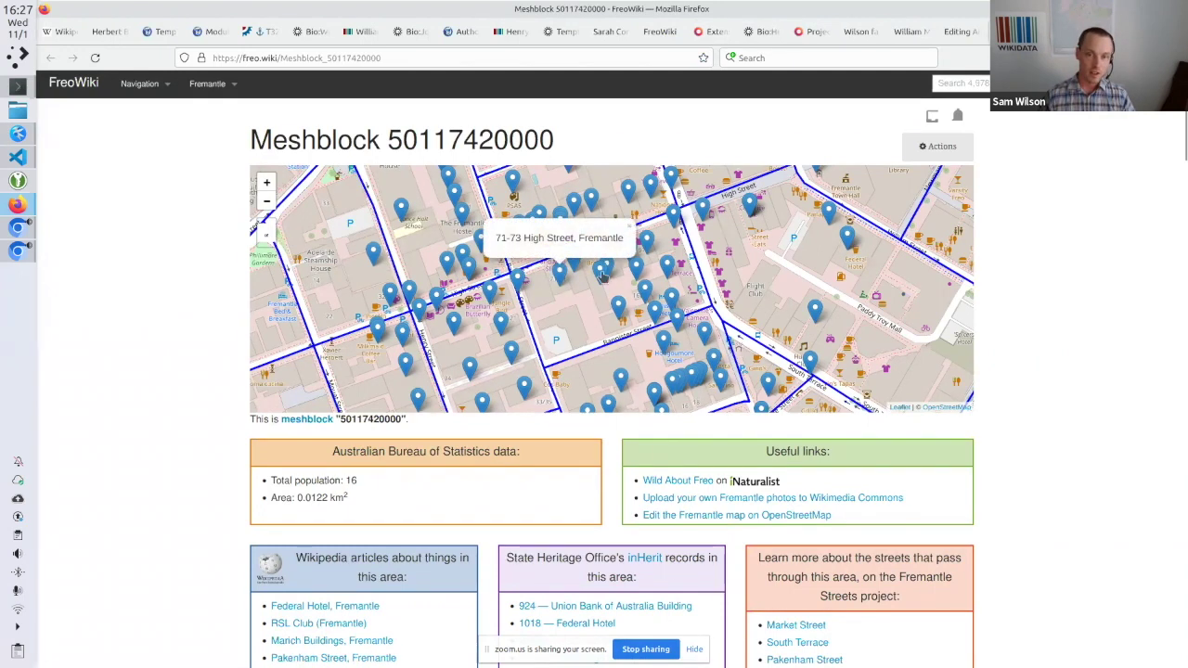
{"action": "left_click", "coordinate": [618, 307]}
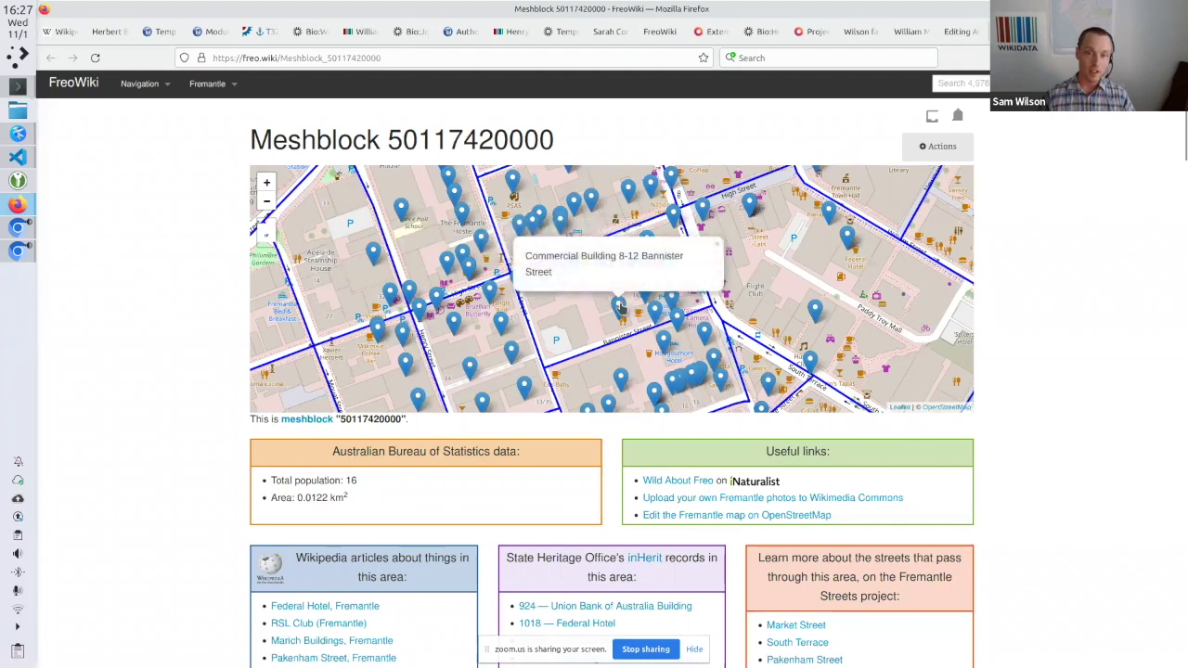
{"action": "left_click", "coordinate": [435, 301]}
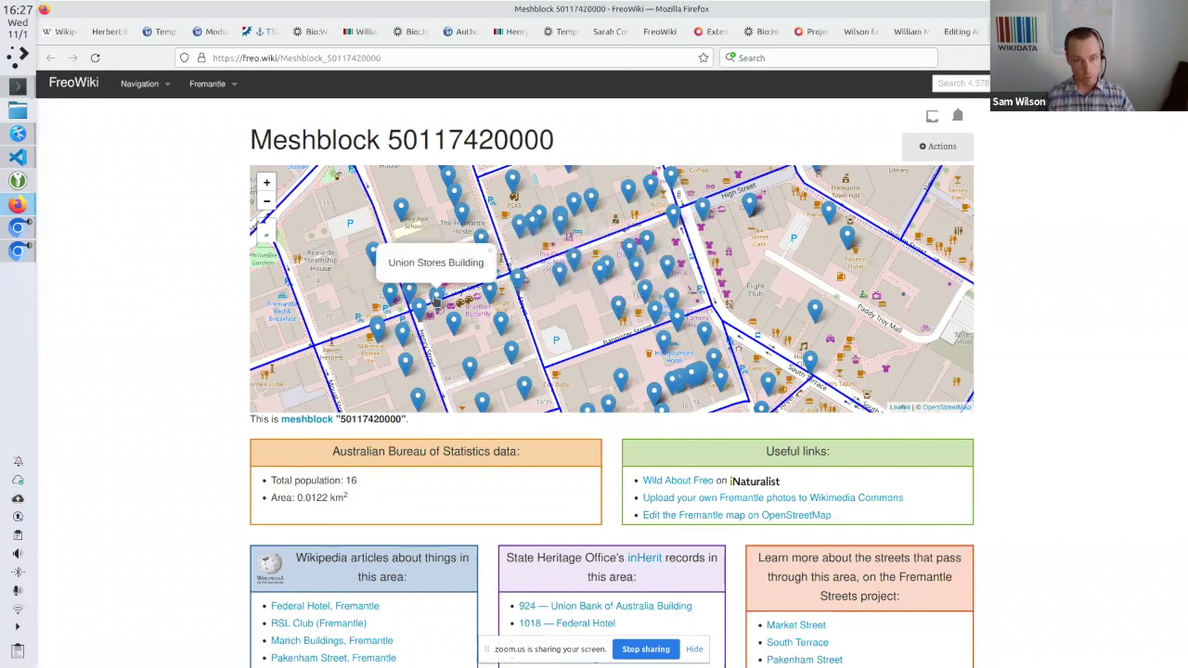
{"action": "left_click", "coordinate": [454, 321]}
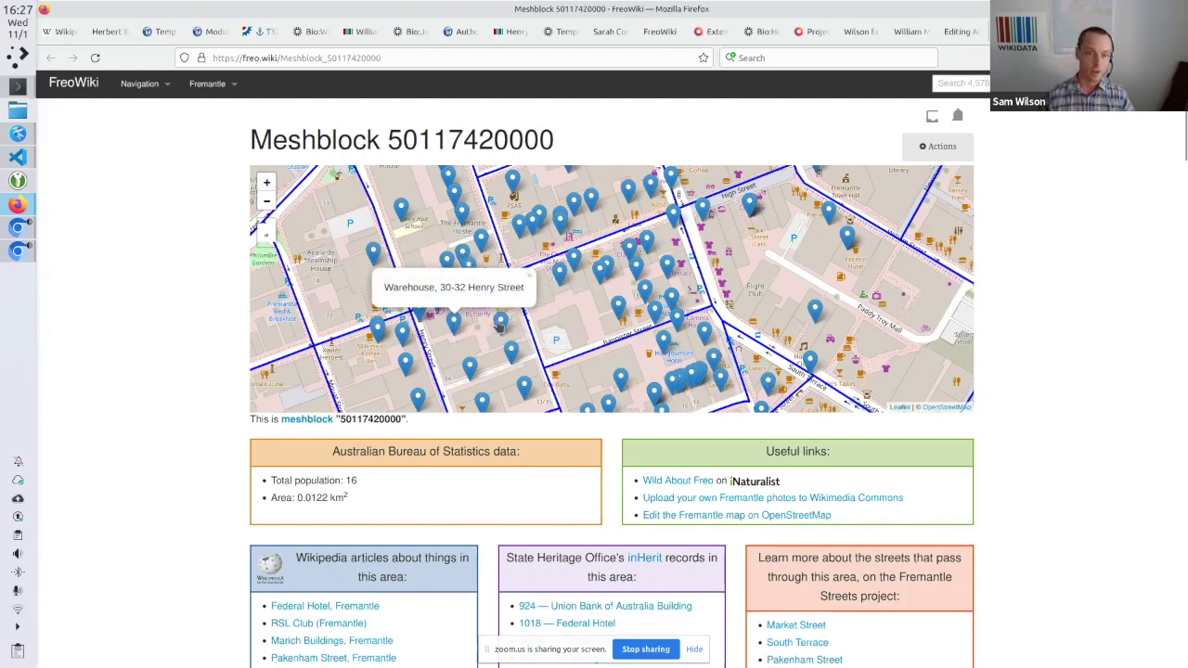
{"action": "left_click", "coordinate": [510, 350]}
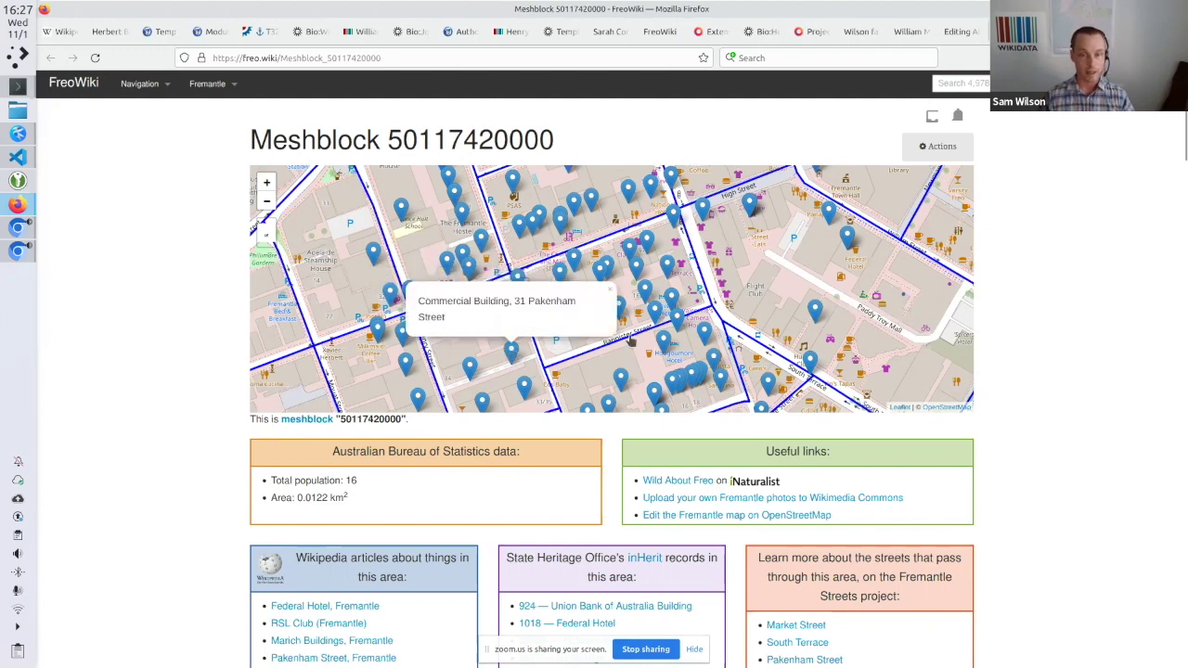
{"action": "left_click", "coordinate": [663, 338]}
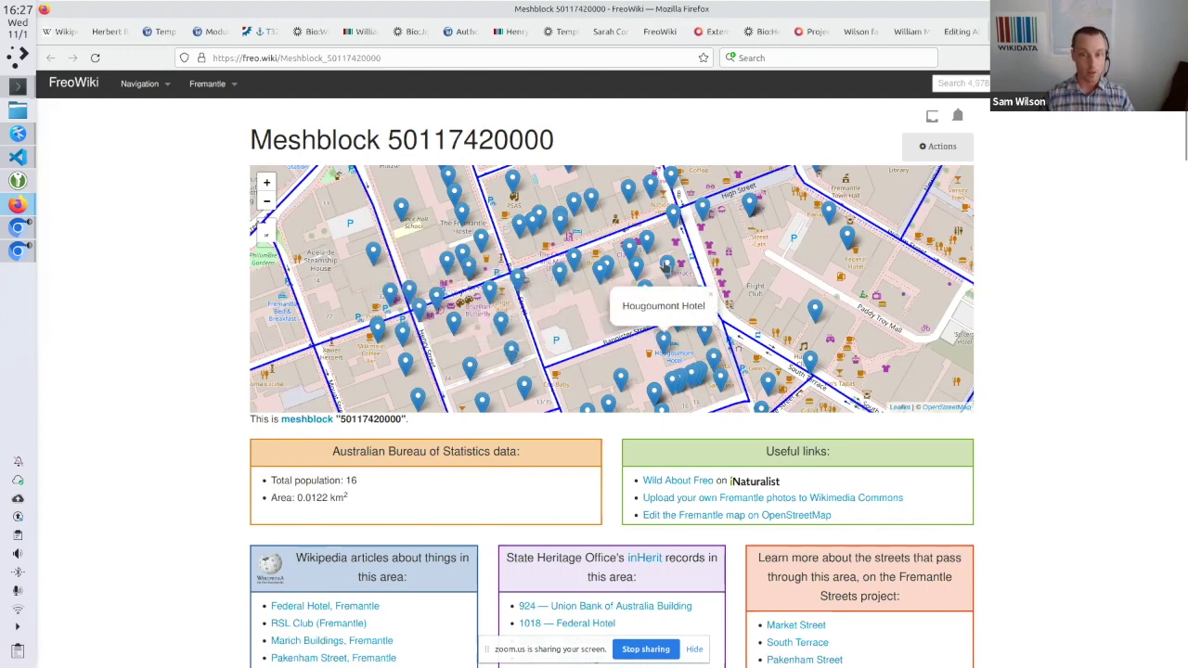
{"action": "left_click", "coordinate": [665, 267]}
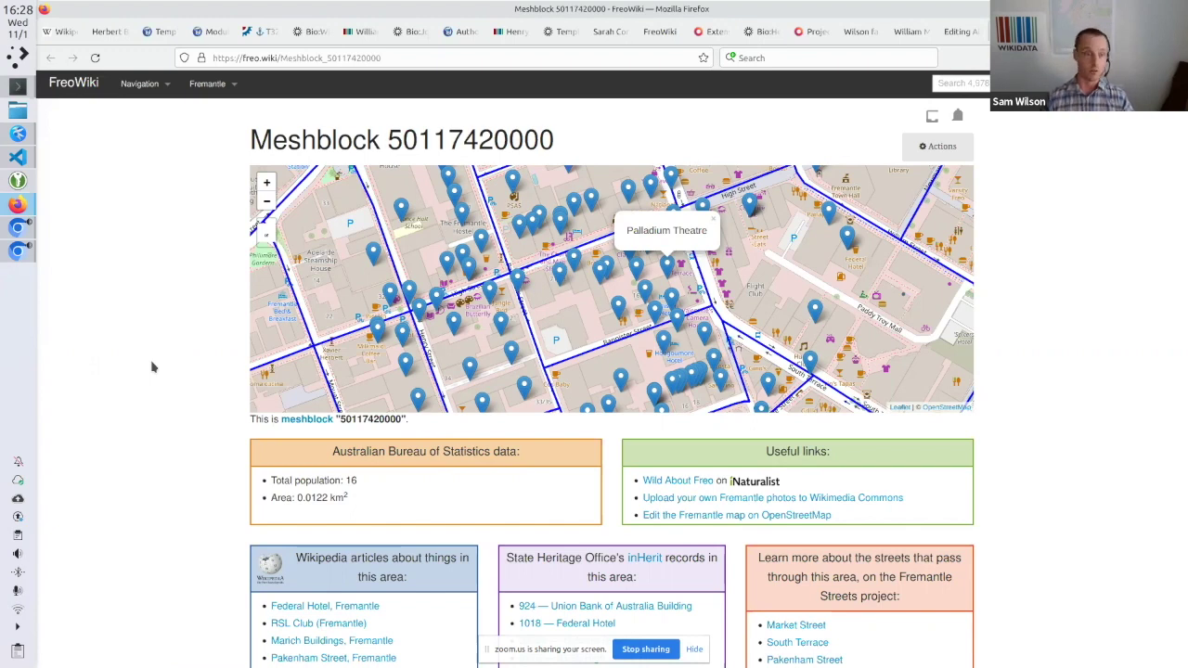
Browse the meshblock's building photo gallery, then return to the Extension:UnlinkedWikibase documentation
{"action": "scroll", "coordinate": [140, 410], "scroll_direction": "down", "scroll_amount": 1}
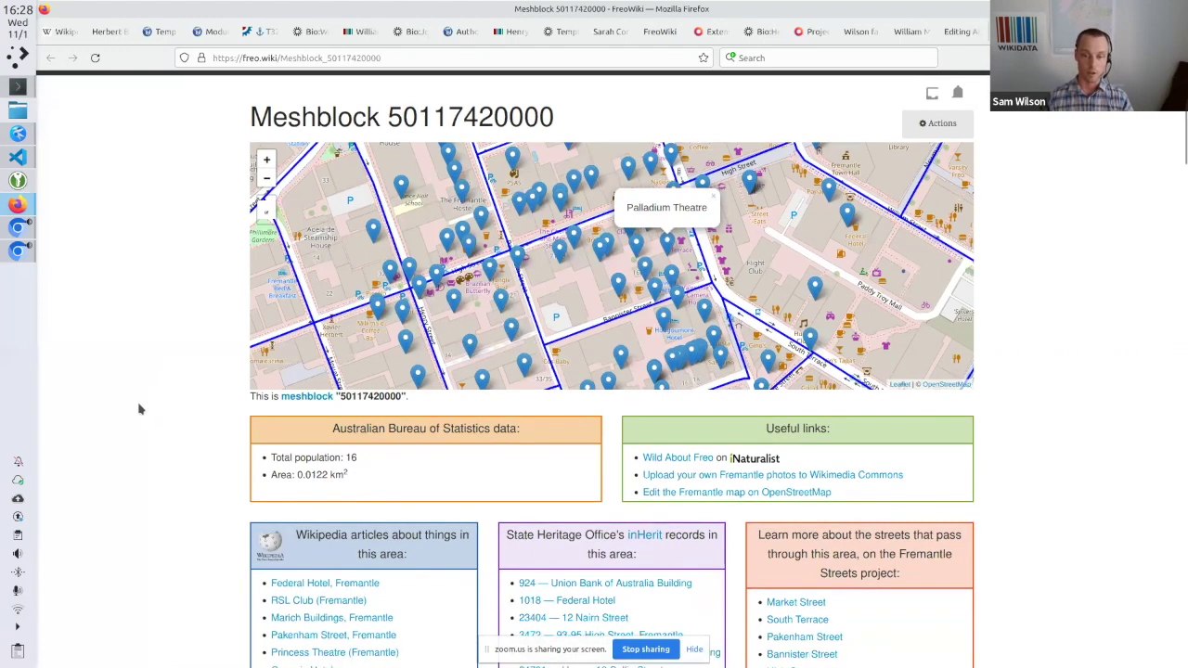
{"action": "scroll", "coordinate": [139, 409], "scroll_direction": "down", "scroll_amount": 3}
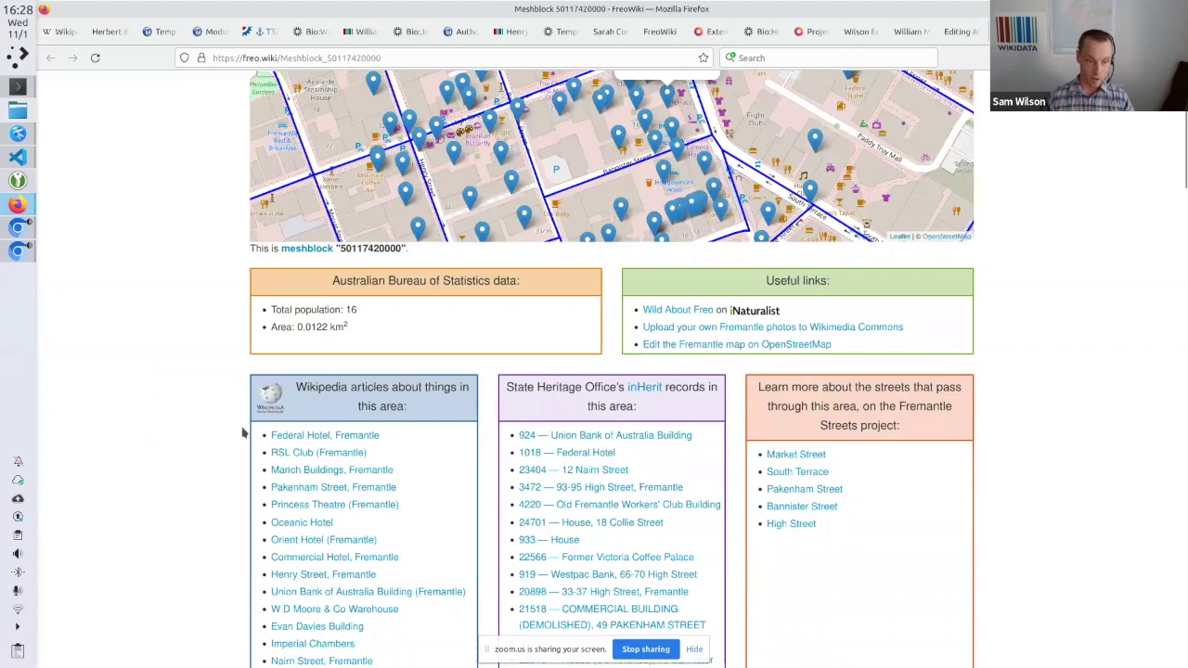
{"action": "scroll", "coordinate": [245, 433], "scroll_direction": "down", "scroll_amount": 2}
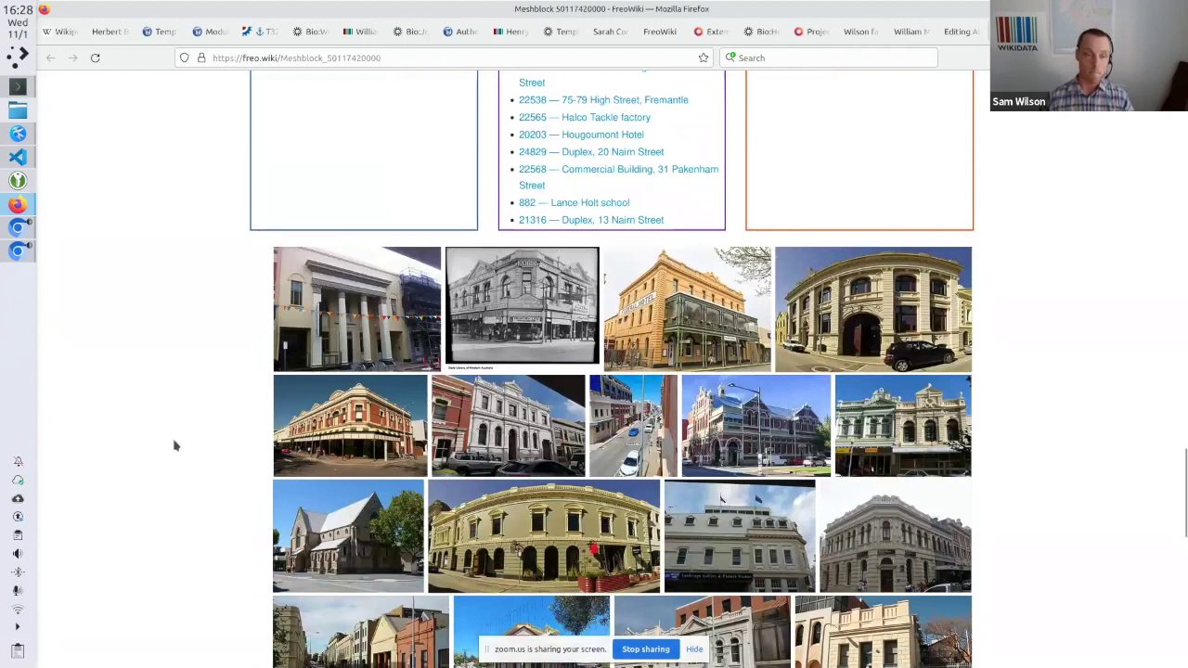
{"action": "scroll", "coordinate": [174, 446], "scroll_direction": "down", "scroll_amount": 2}
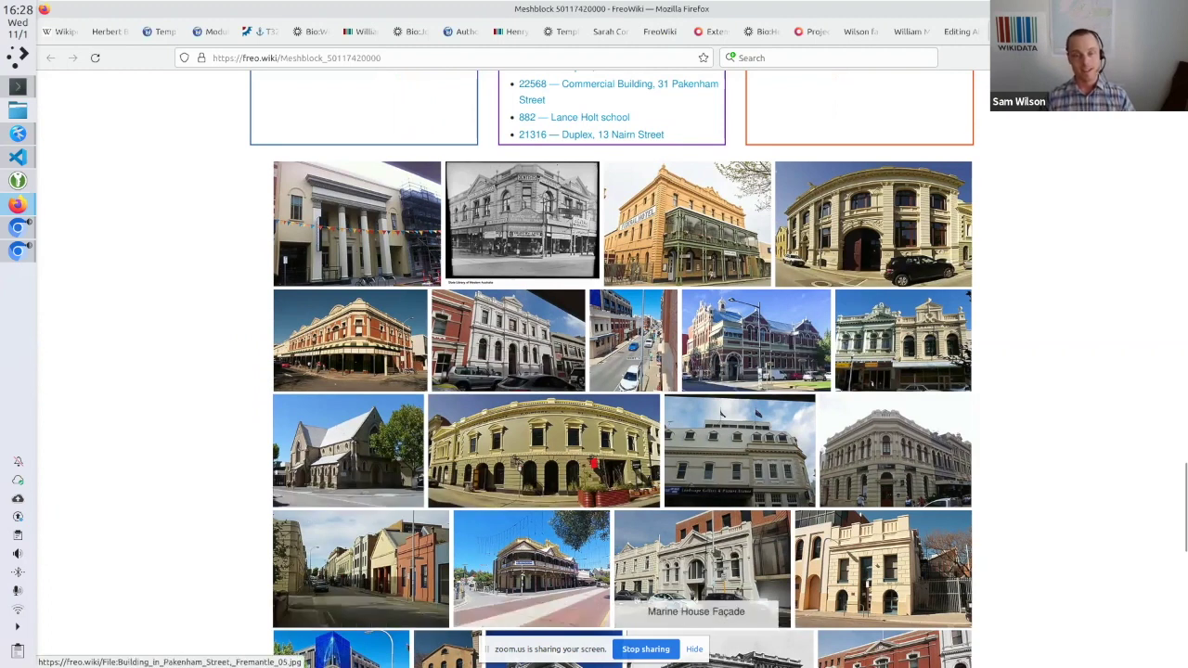
{"action": "scroll", "coordinate": [696, 594], "scroll_direction": "down", "scroll_amount": 2}
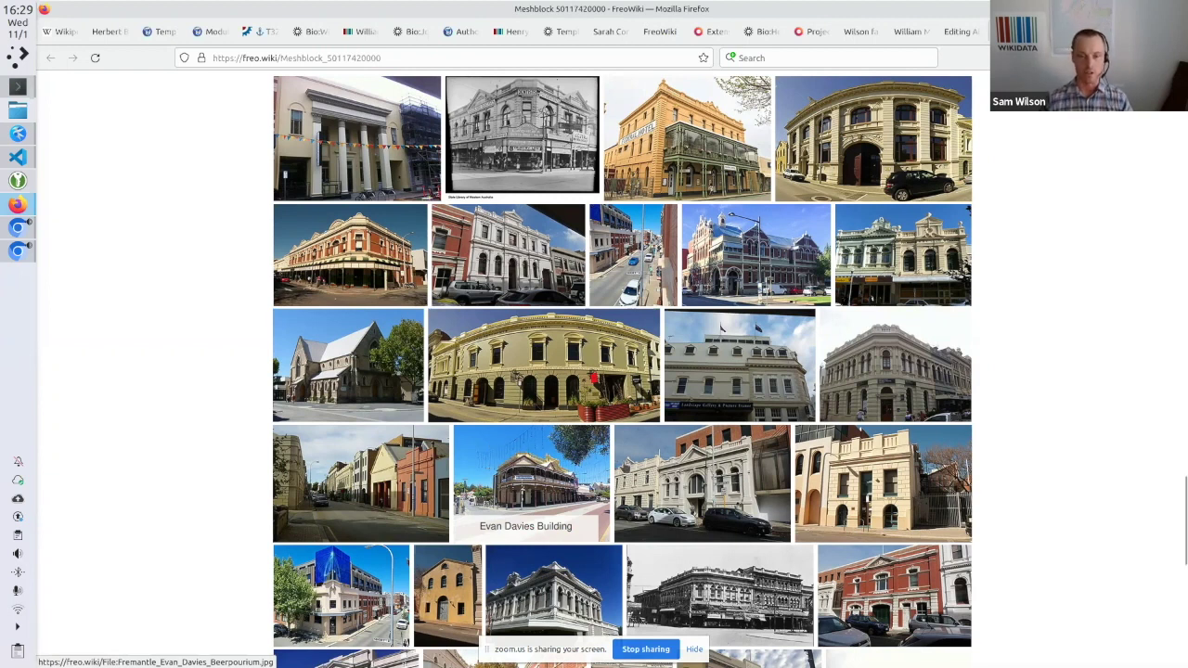
{"action": "scroll", "coordinate": [557, 440], "scroll_direction": "down", "scroll_amount": 2}
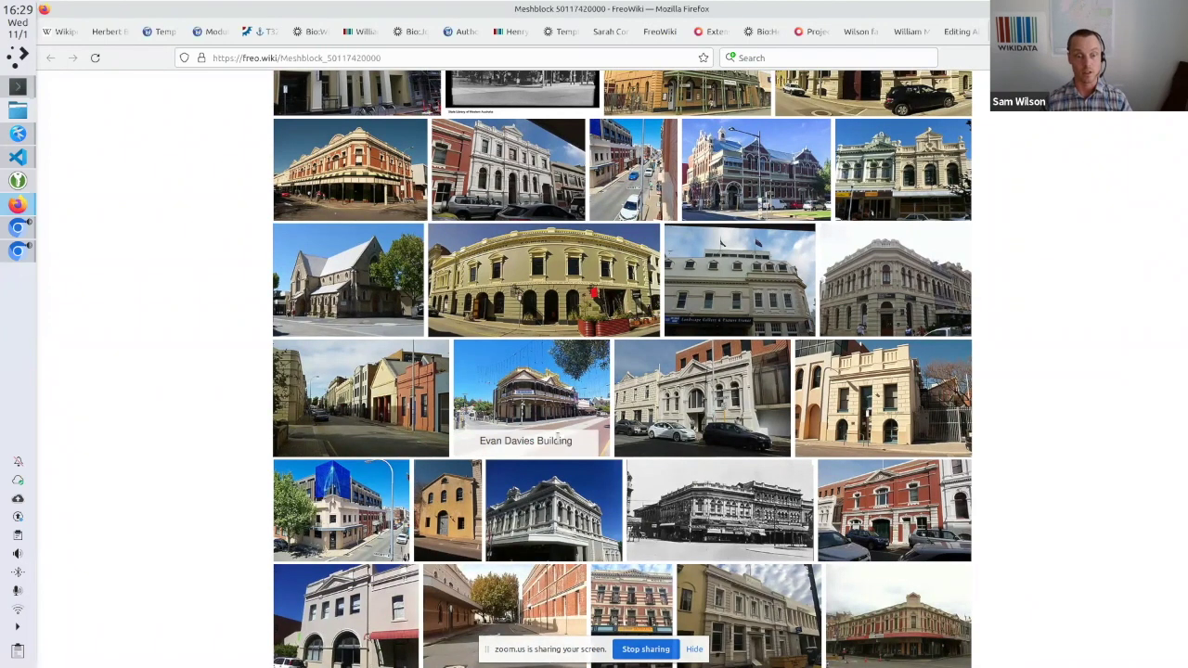
{"action": "scroll", "coordinate": [558, 438], "scroll_direction": "down", "scroll_amount": 2}
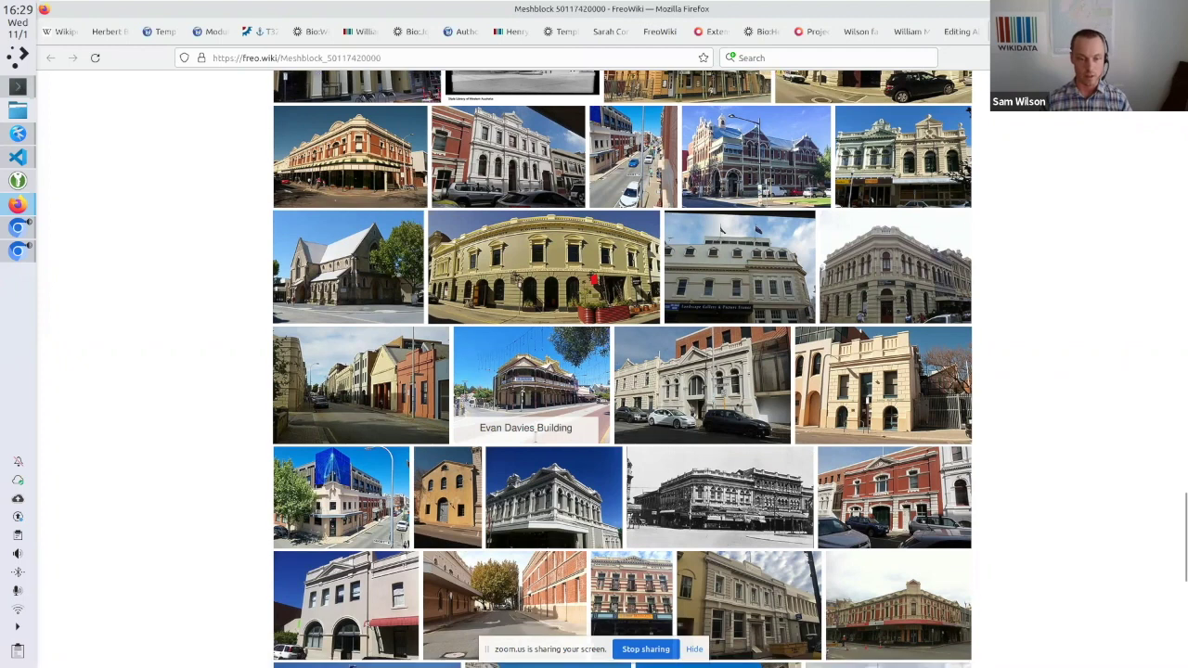
{"action": "scroll", "coordinate": [527, 430], "scroll_direction": "up", "scroll_amount": 4}
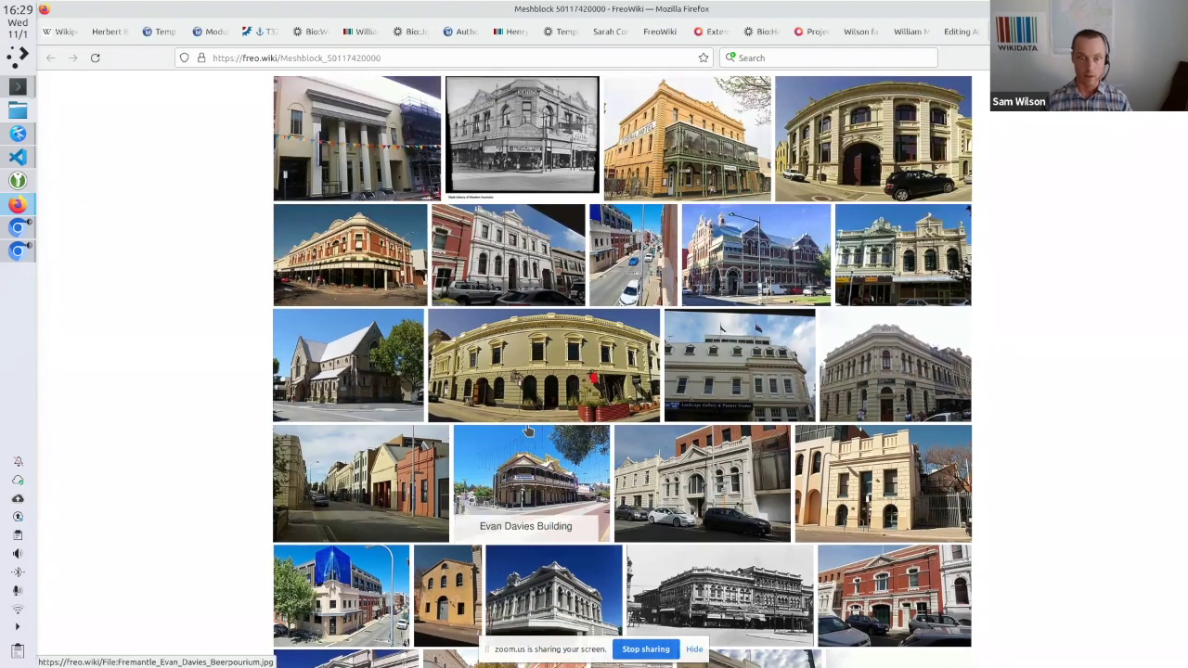
{"action": "scroll", "coordinate": [380, 459], "scroll_direction": "down", "scroll_amount": 4}
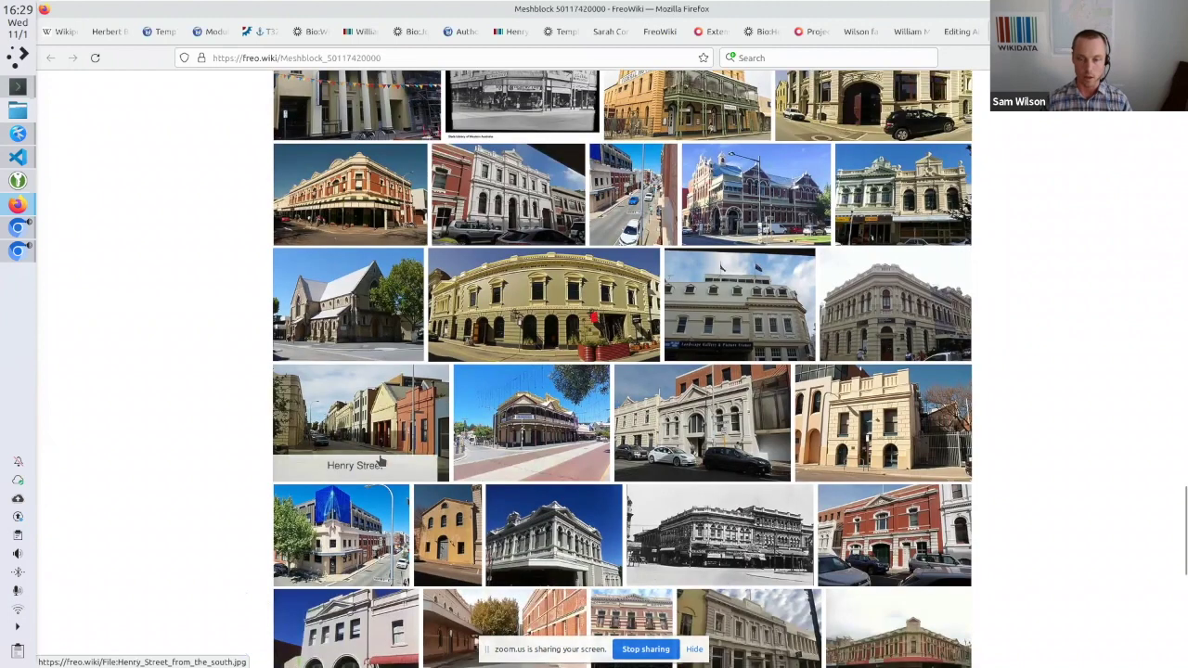
{"action": "scroll", "coordinate": [380, 460], "scroll_direction": "down", "scroll_amount": 4}
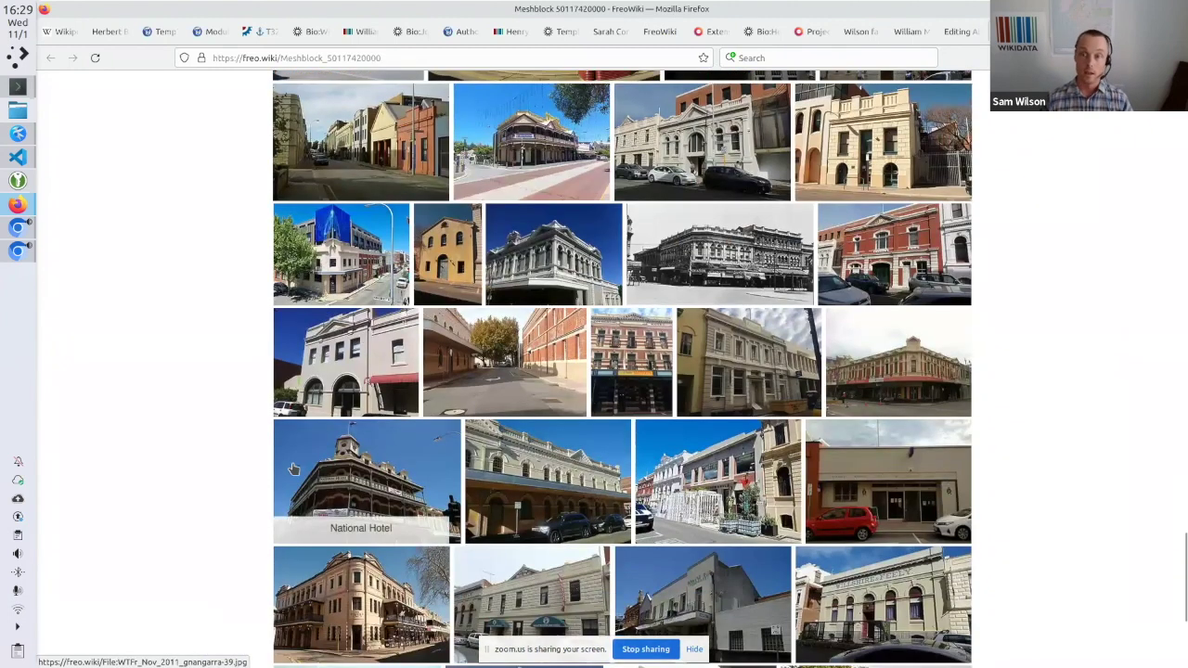
{"action": "scroll", "coordinate": [325, 424], "scroll_direction": "up", "scroll_amount": 8}
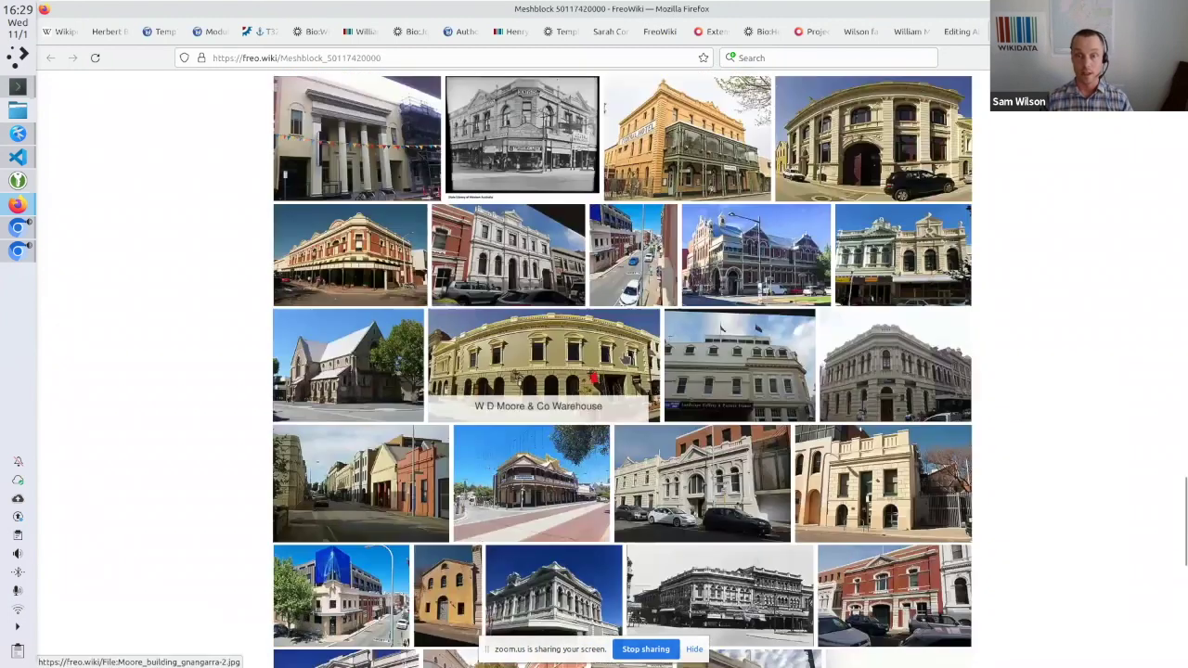
{"action": "left_click", "coordinate": [707, 32]}
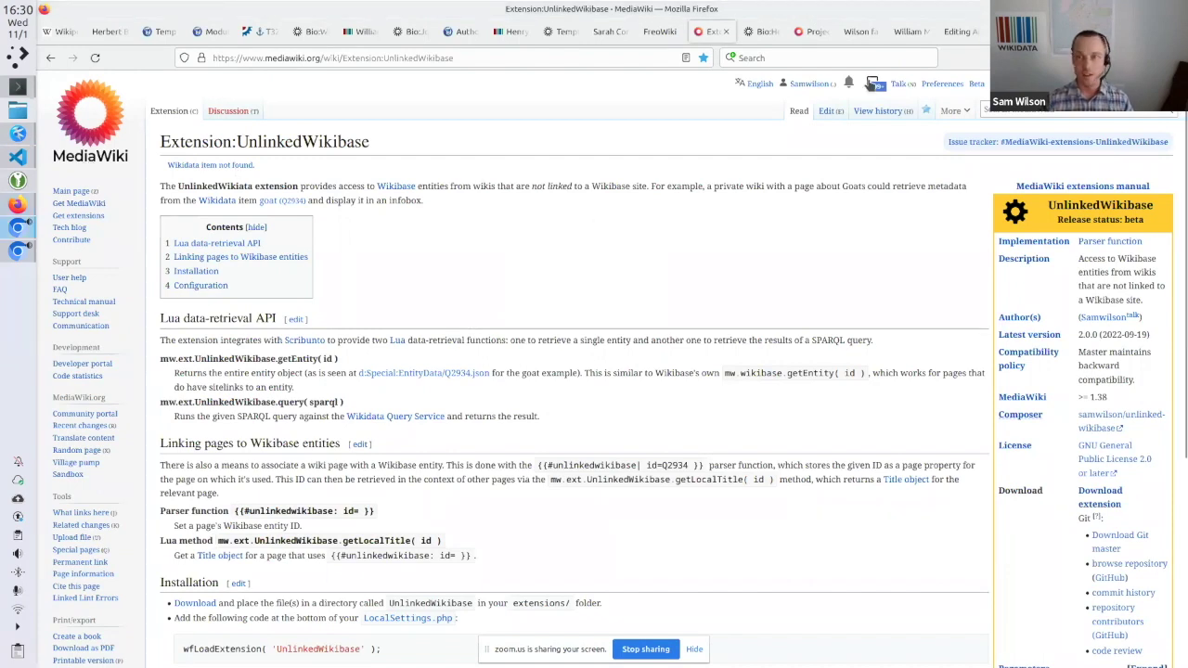
Search 'redirect' to open Extension:RedirectManager, then return to the Wilson family airgraphs page
{"action": "left_click", "coordinate": [806, 34]}
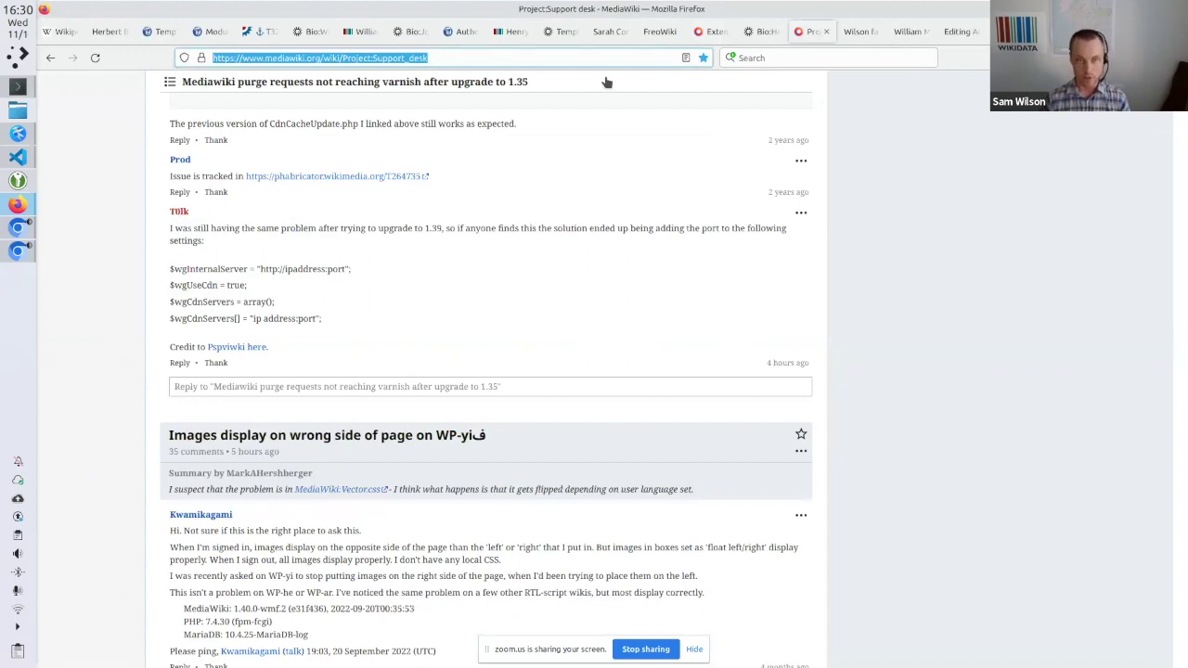
{"action": "key", "text": "Down"}
{"action": "key", "text": "BackSpace"}
{"action": "type", "text": "redirect"}
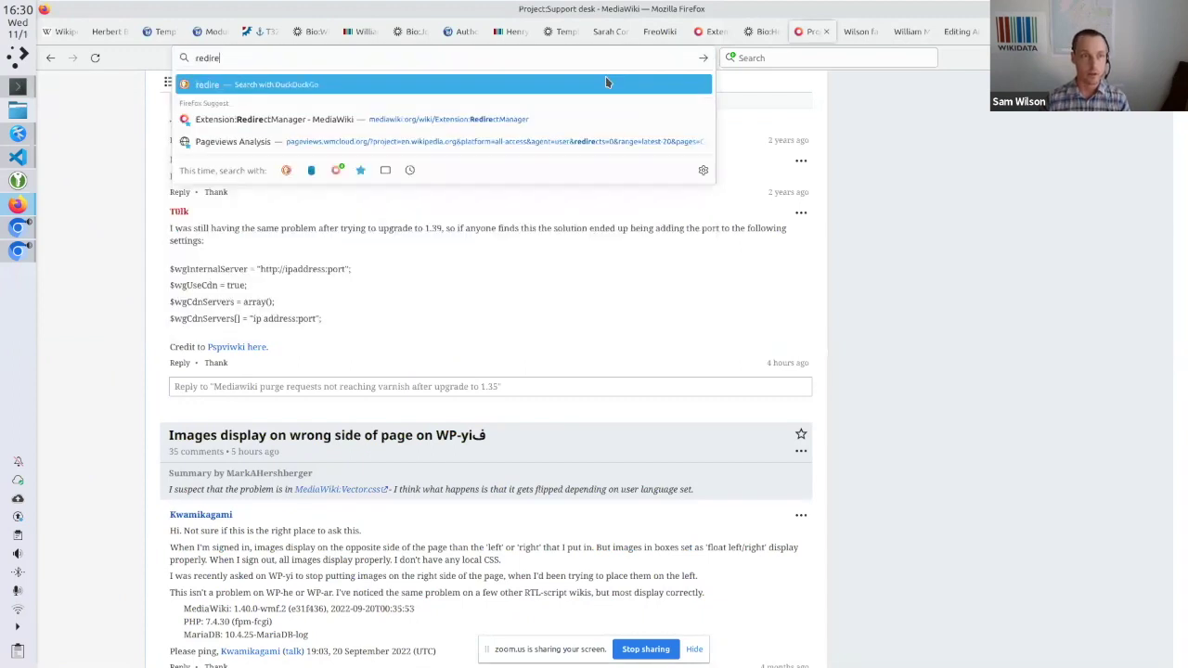
{"action": "key", "text": "Down"}
{"action": "key", "text": "Return"}
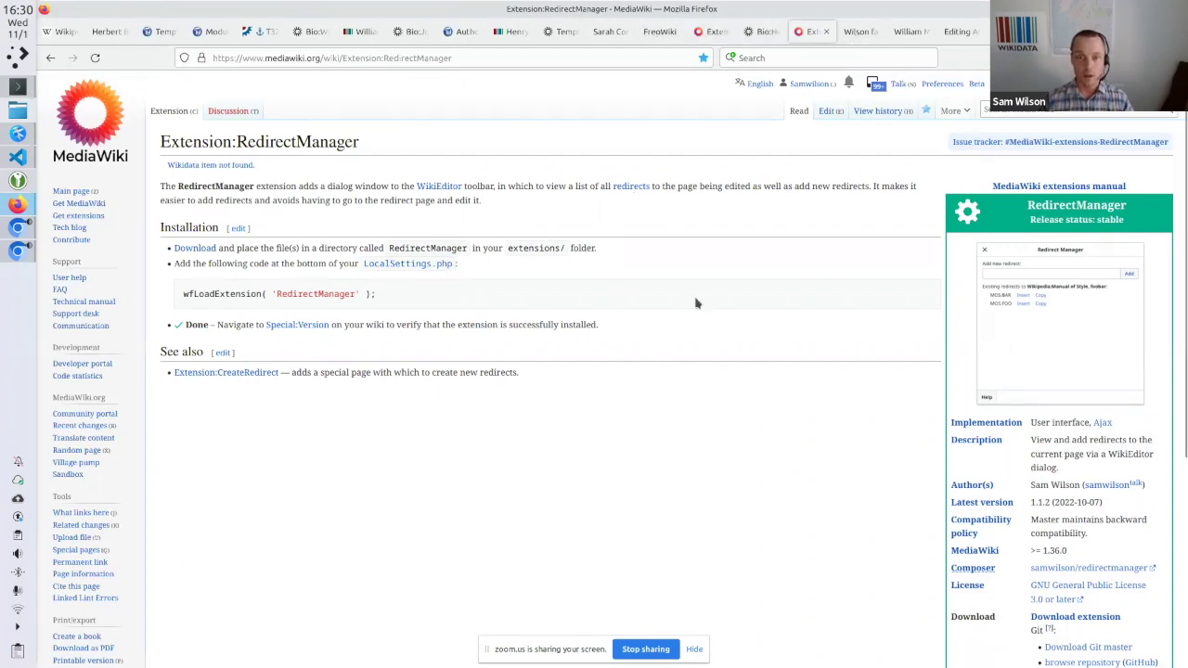
{"action": "left_click", "coordinate": [852, 33]}
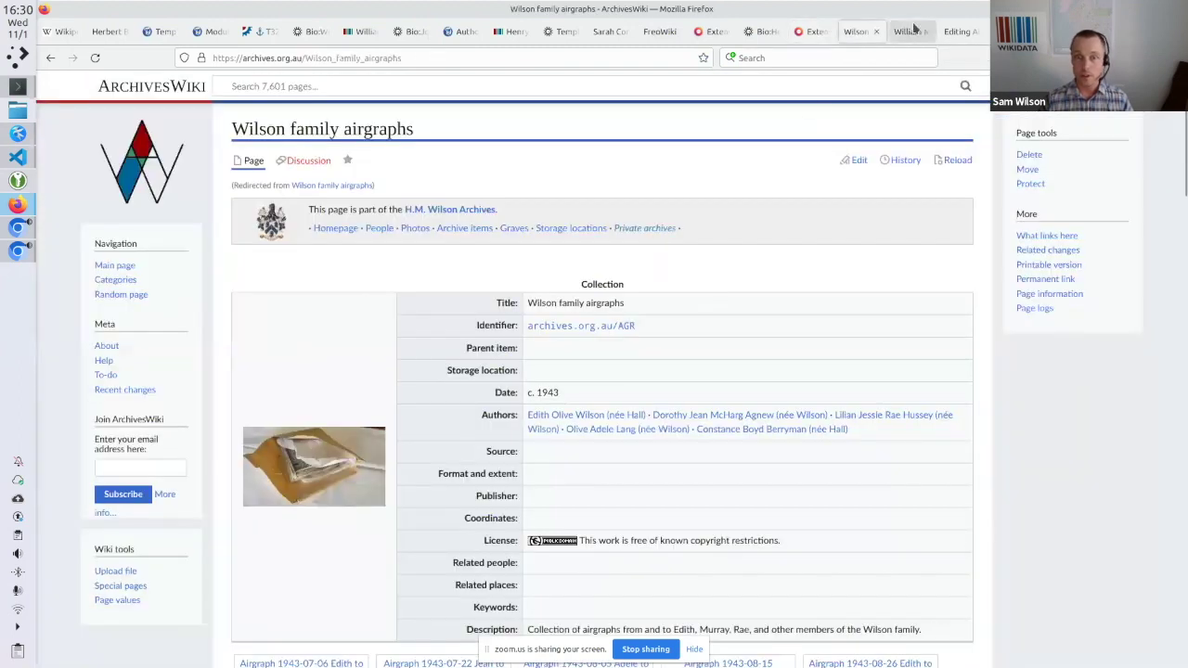
Edit the 1944-02-16 airgraph, select DJW on its people line, and open the letter page in a background tab
{"action": "left_click", "coordinate": [914, 30]}
{"action": "left_click", "coordinate": [960, 31]}
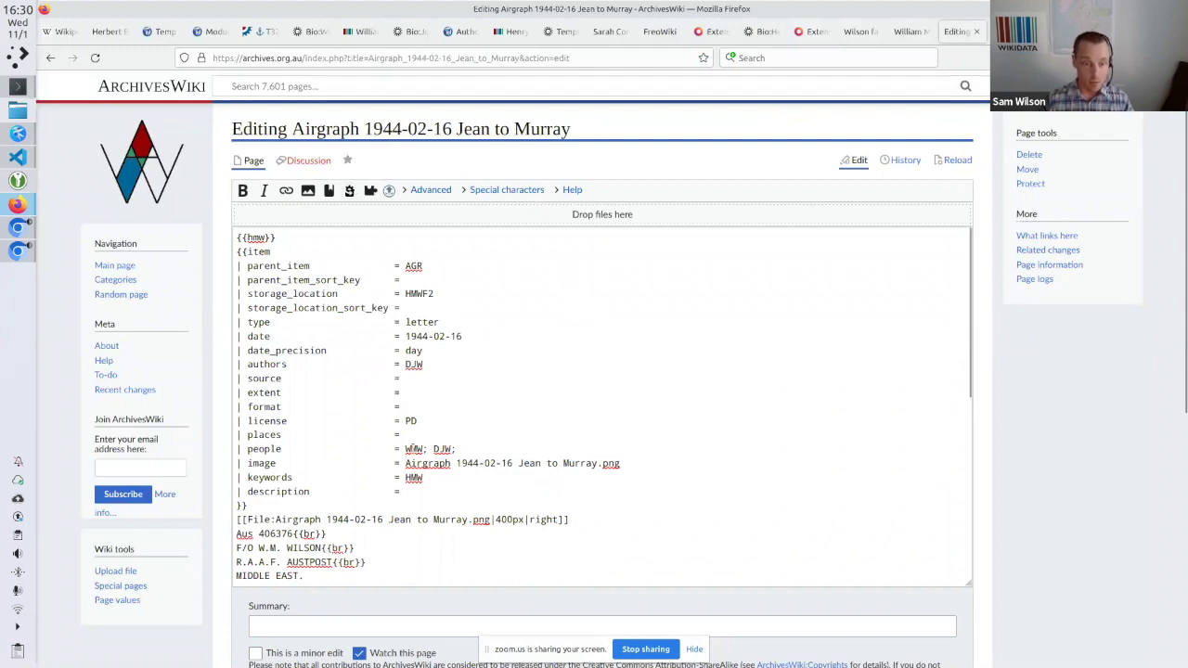
{"action": "double_click", "coordinate": [413, 449]}
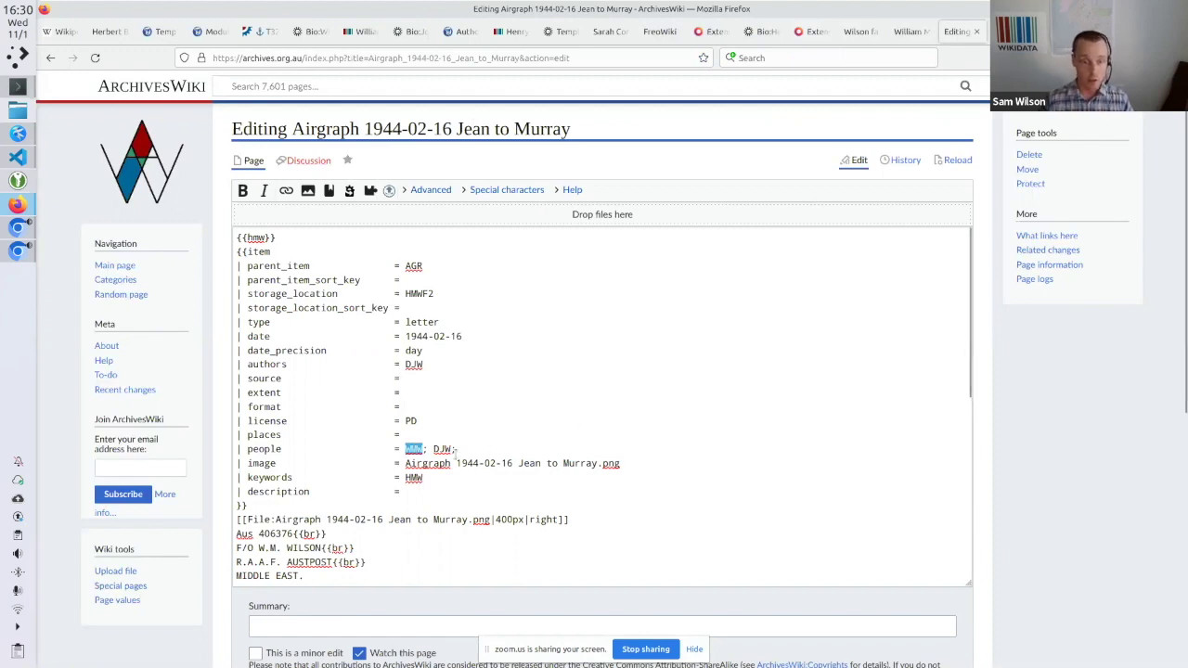
{"action": "double_click", "coordinate": [441, 450]}
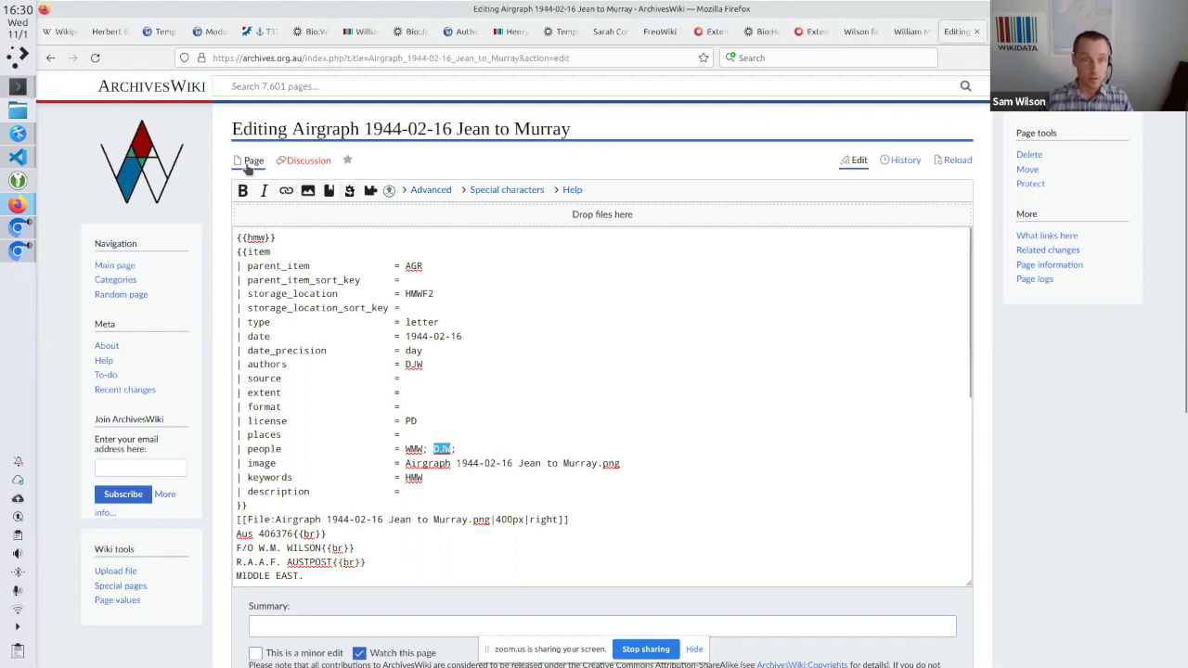
{"action": "middle_click", "coordinate": [279, 163]}
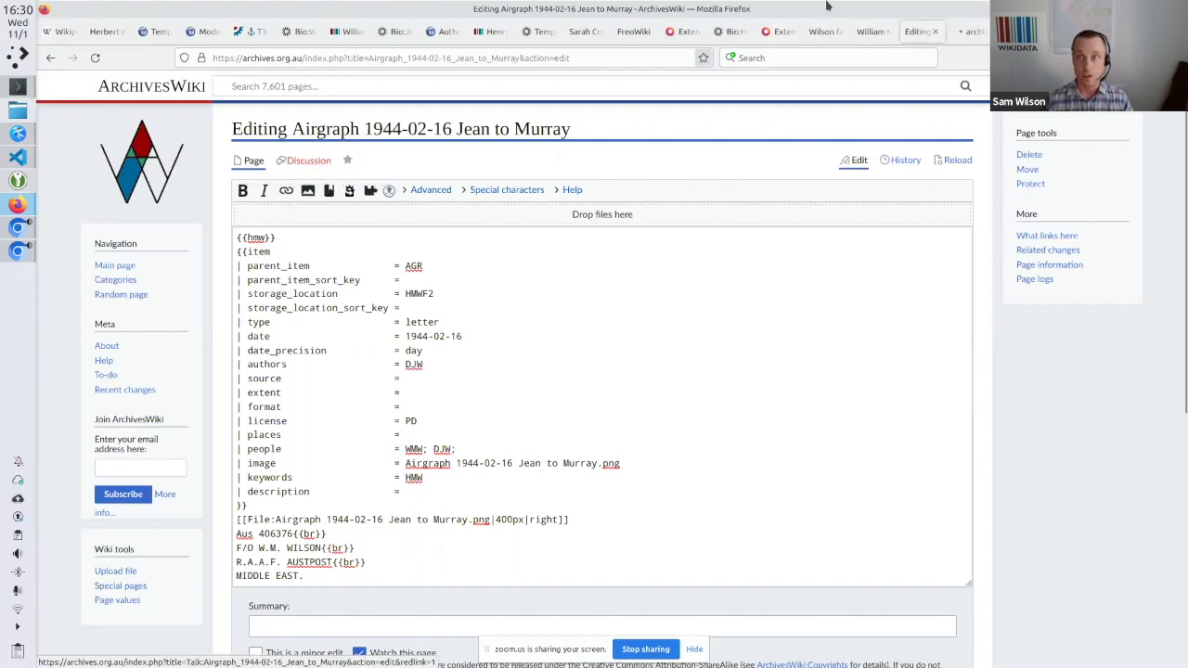
{"action": "left_click", "coordinate": [959, 32]}
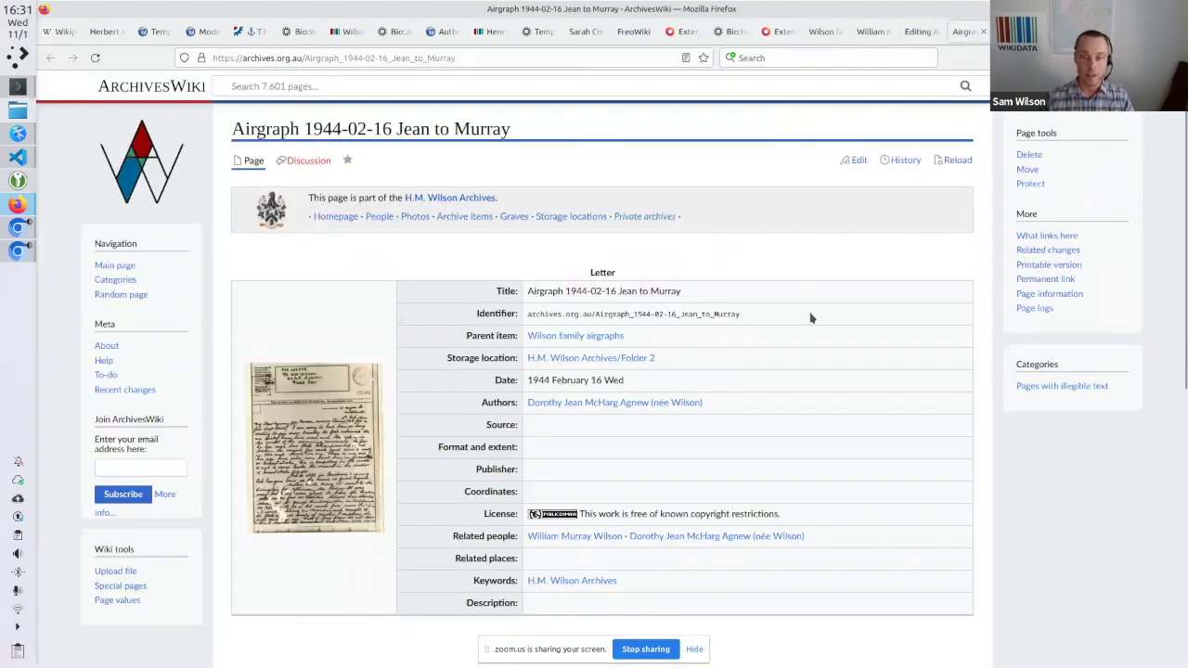
Open the letter author's page and compare DJW in her permalink with the edit form's people field
{"action": "left_click", "coordinate": [665, 536]}
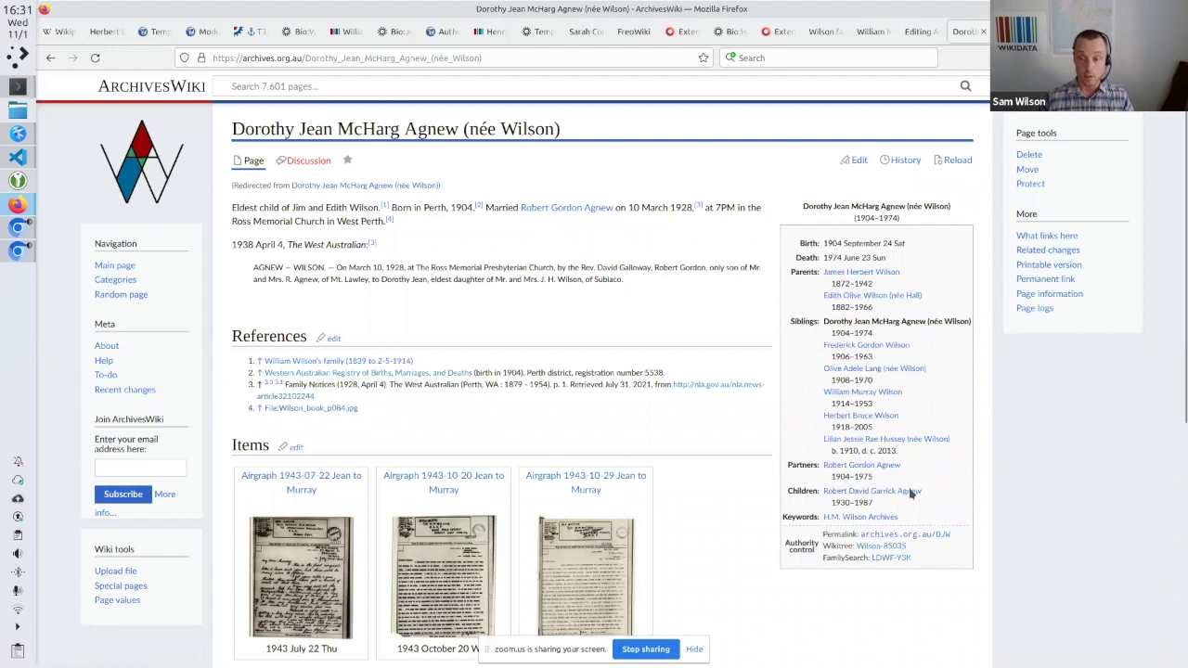
{"action": "double_click", "coordinate": [939, 537]}
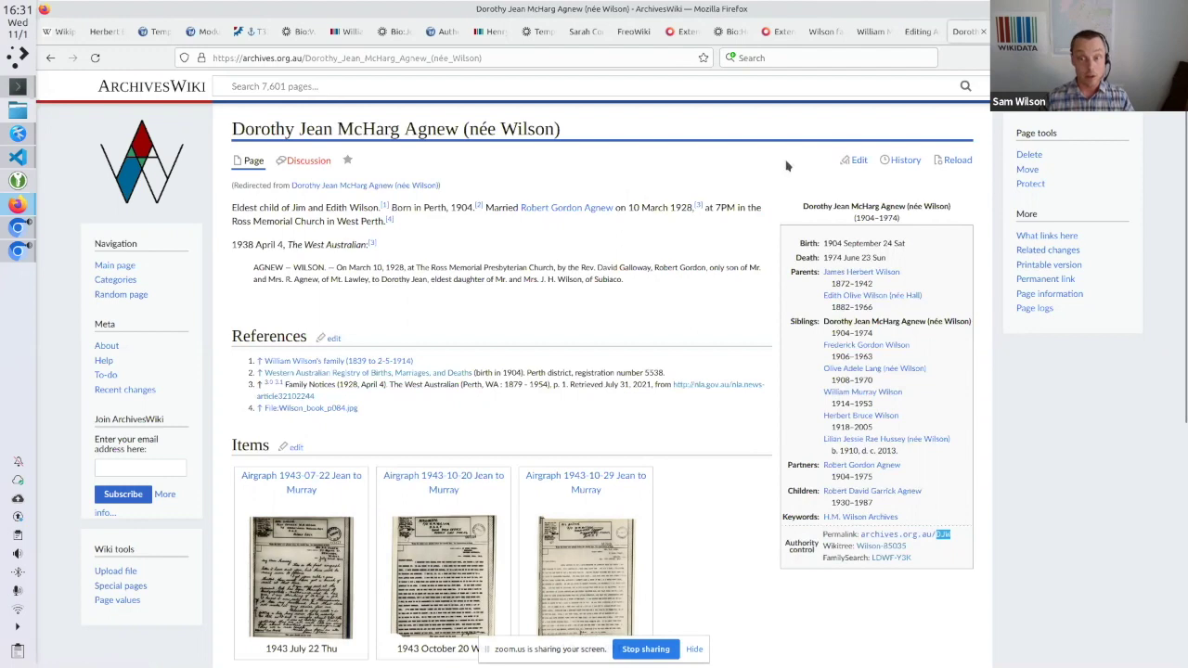
{"action": "left_click", "coordinate": [918, 33]}
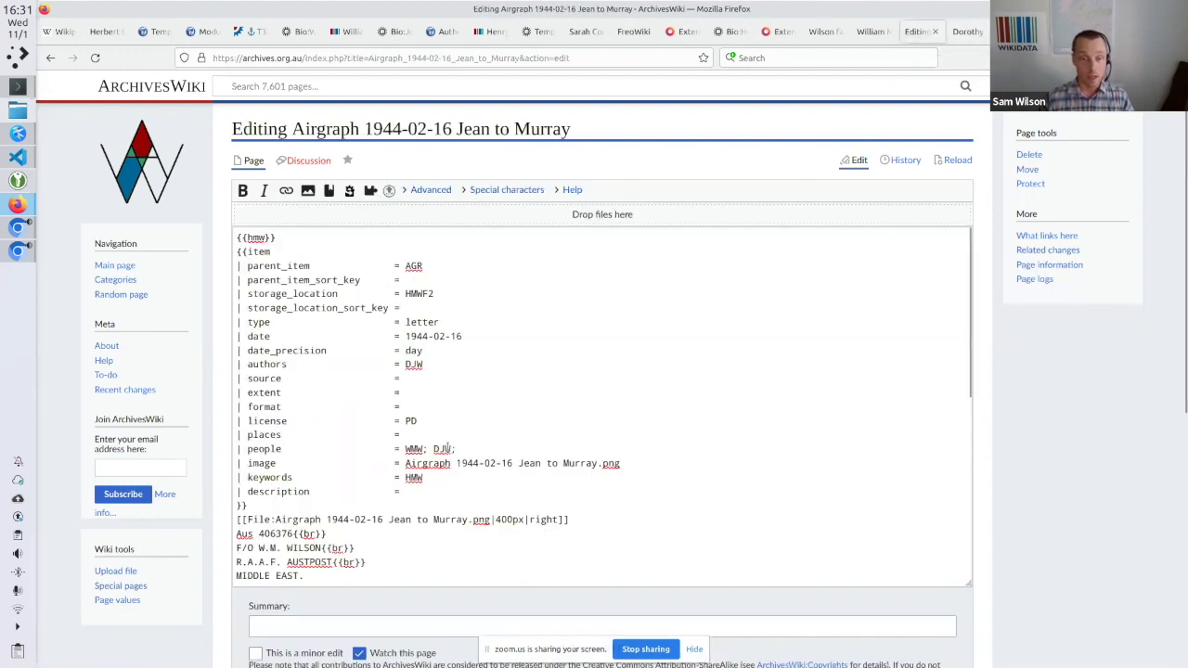
{"action": "double_click", "coordinate": [442, 448]}
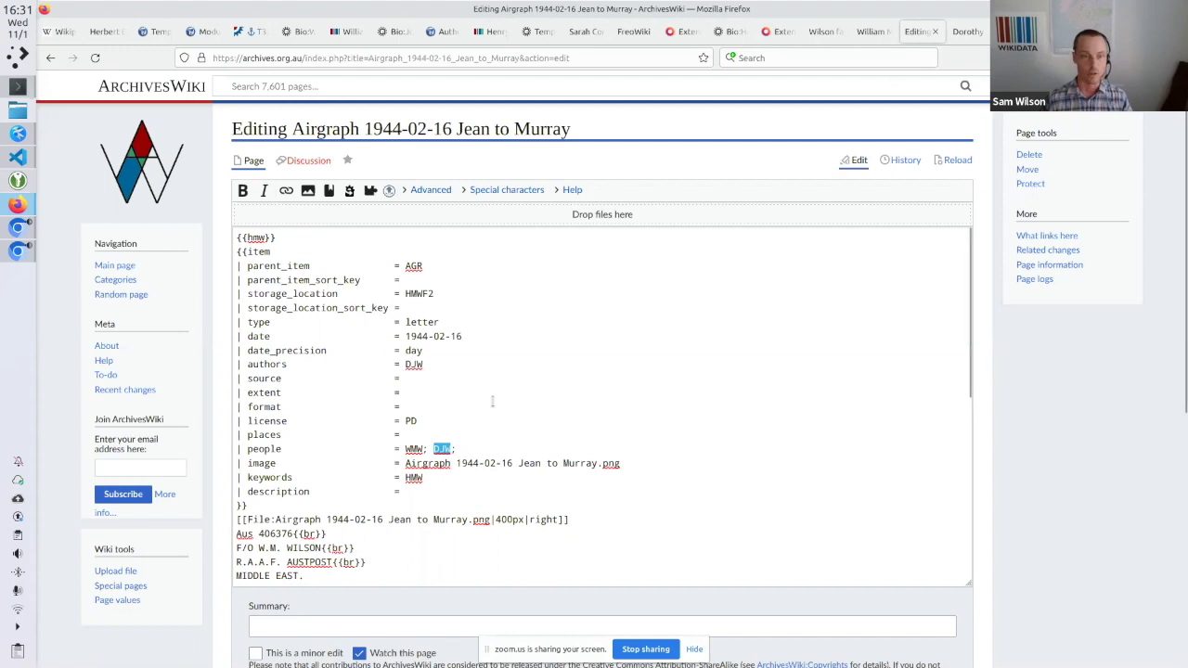
{"action": "left_click", "coordinate": [243, 163]}
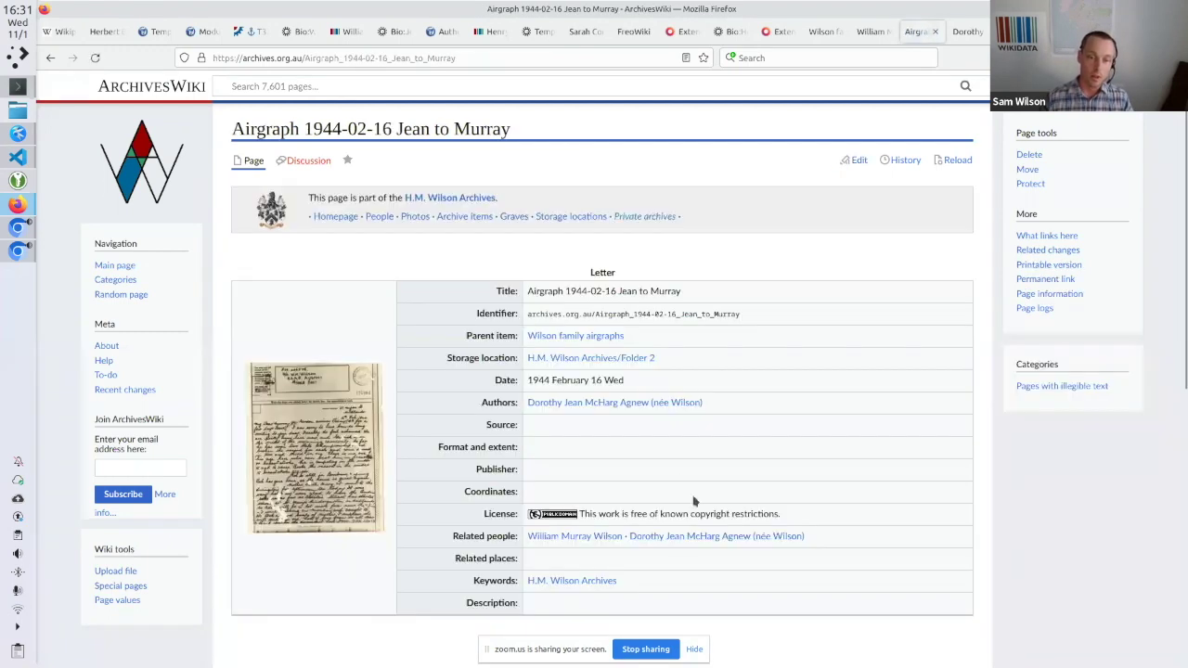
{"action": "scroll", "coordinate": [861, 427], "scroll_direction": "down", "scroll_amount": 2}
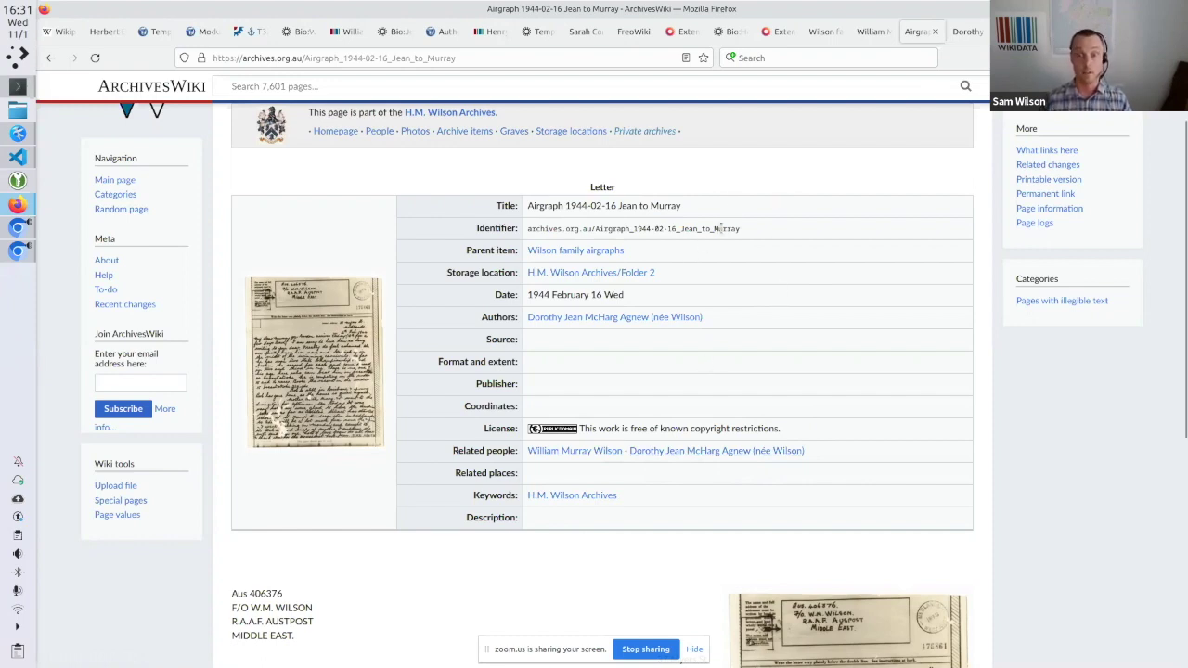
{"action": "left_click", "coordinate": [959, 38]}
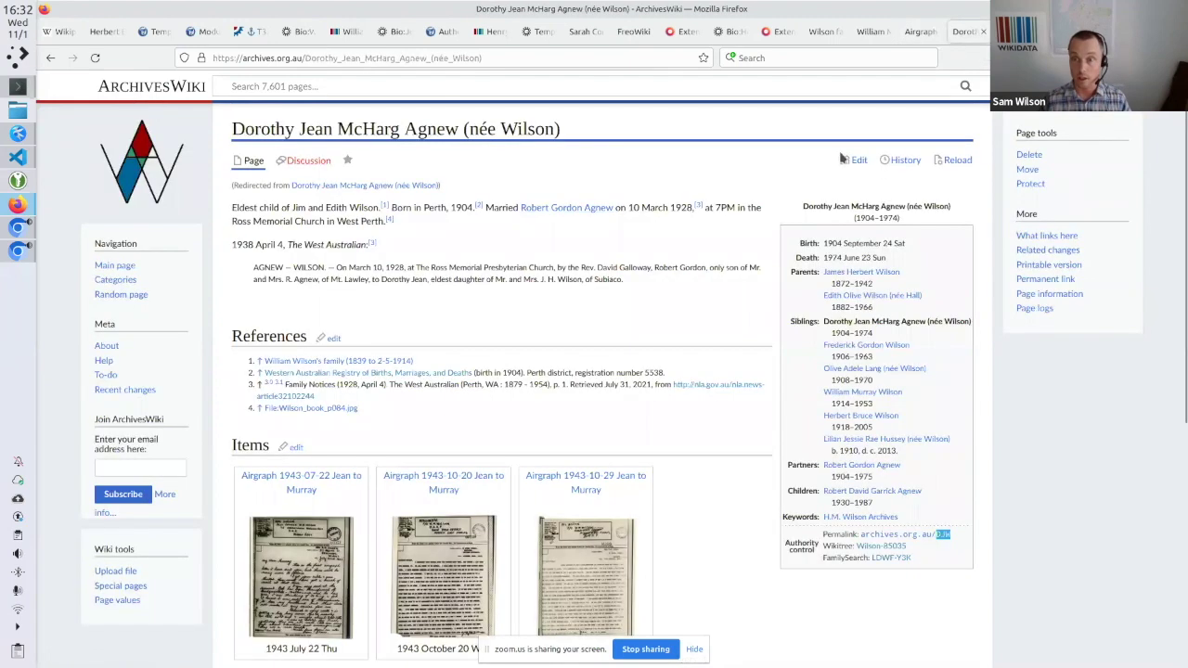
In the author's edit view, list her redirects in Redirect Manager, try 'DJ' as a new name, then cancel
{"action": "left_click", "coordinate": [859, 161]}
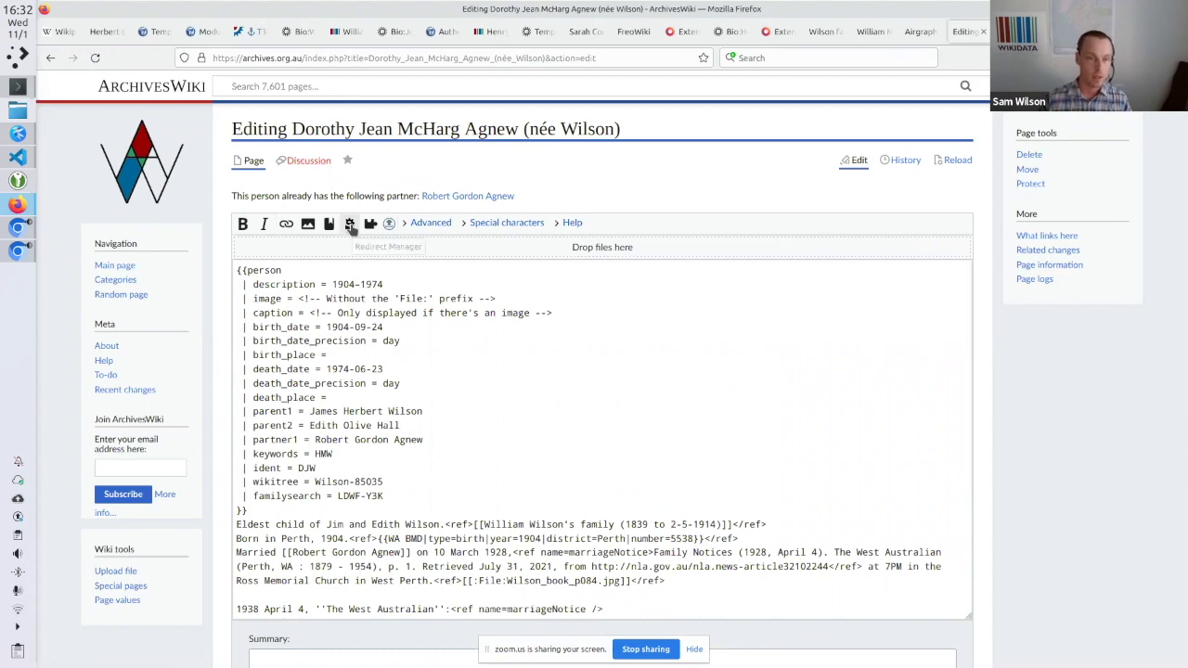
{"action": "left_click", "coordinate": [350, 225]}
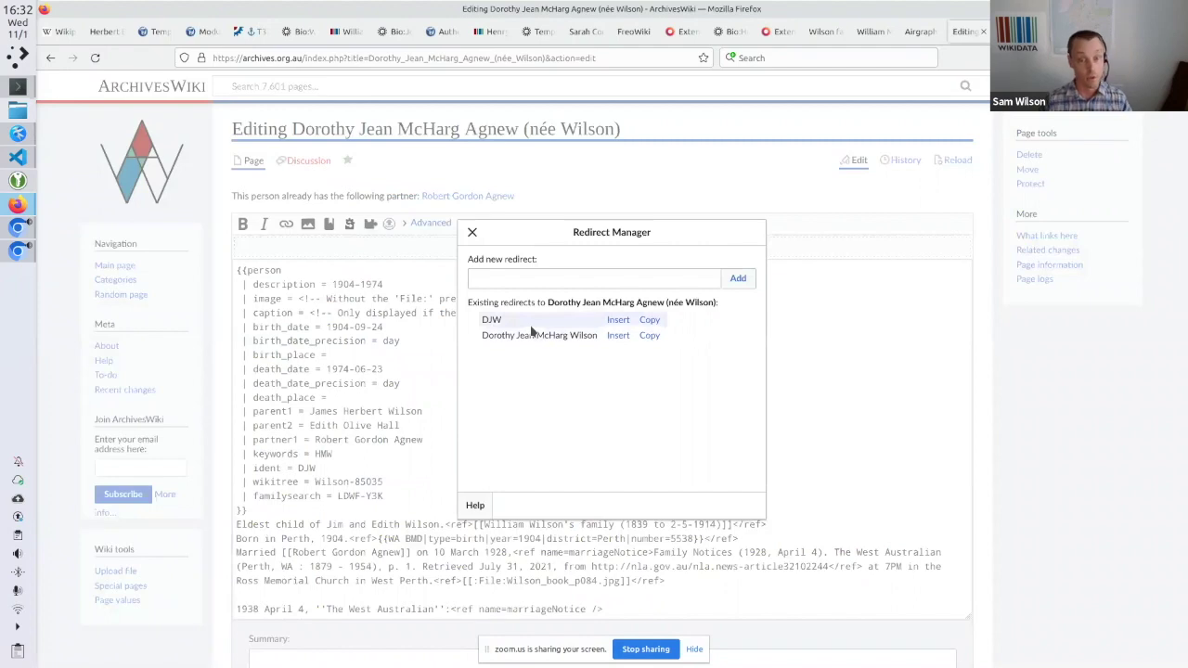
{"action": "left_click", "coordinate": [524, 276]}
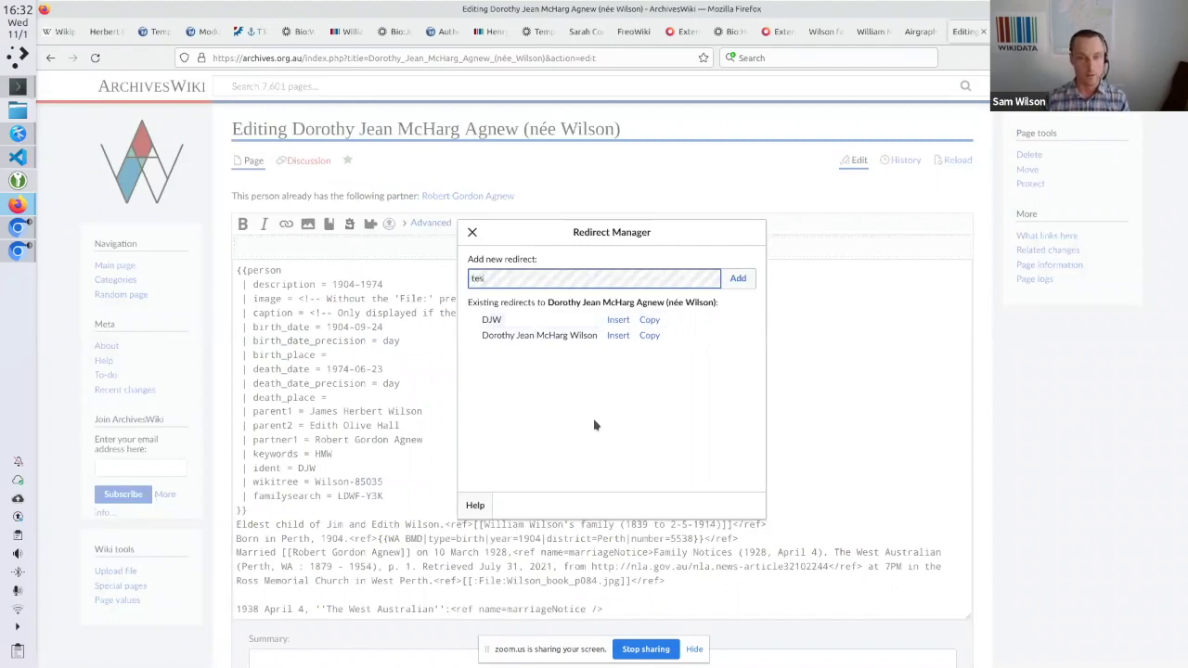
{"action": "type", "text": "D"}
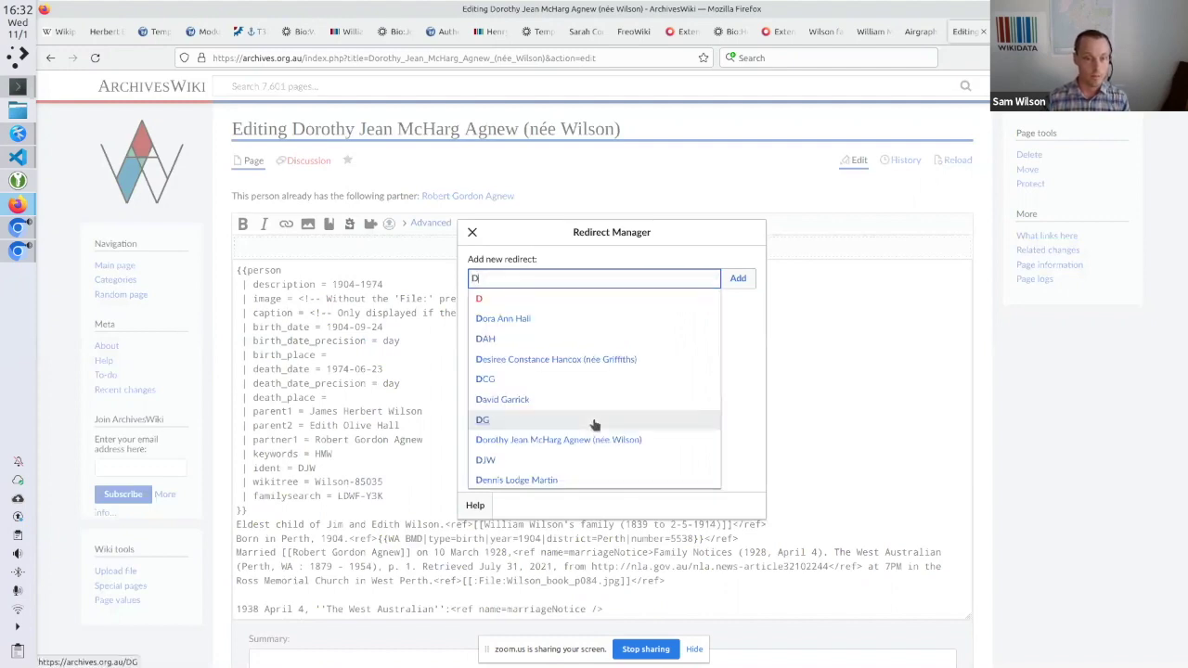
{"action": "type", "text": "O"}
{"action": "key", "text": "BackSpace"}
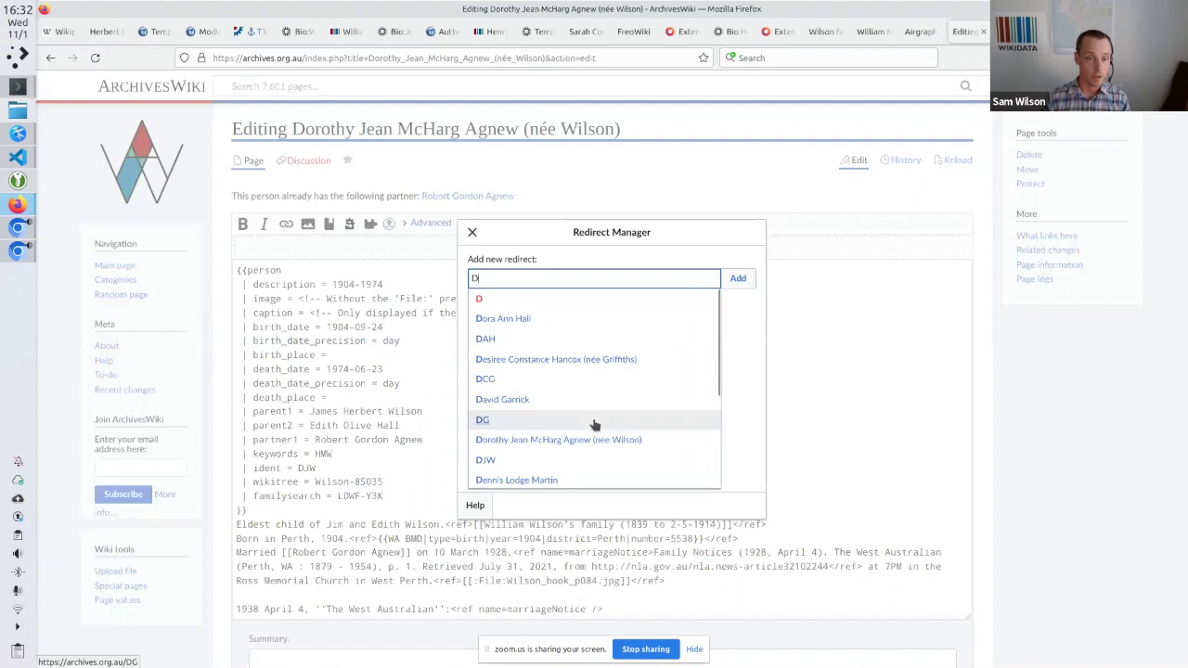
{"action": "type", "text": "J"}
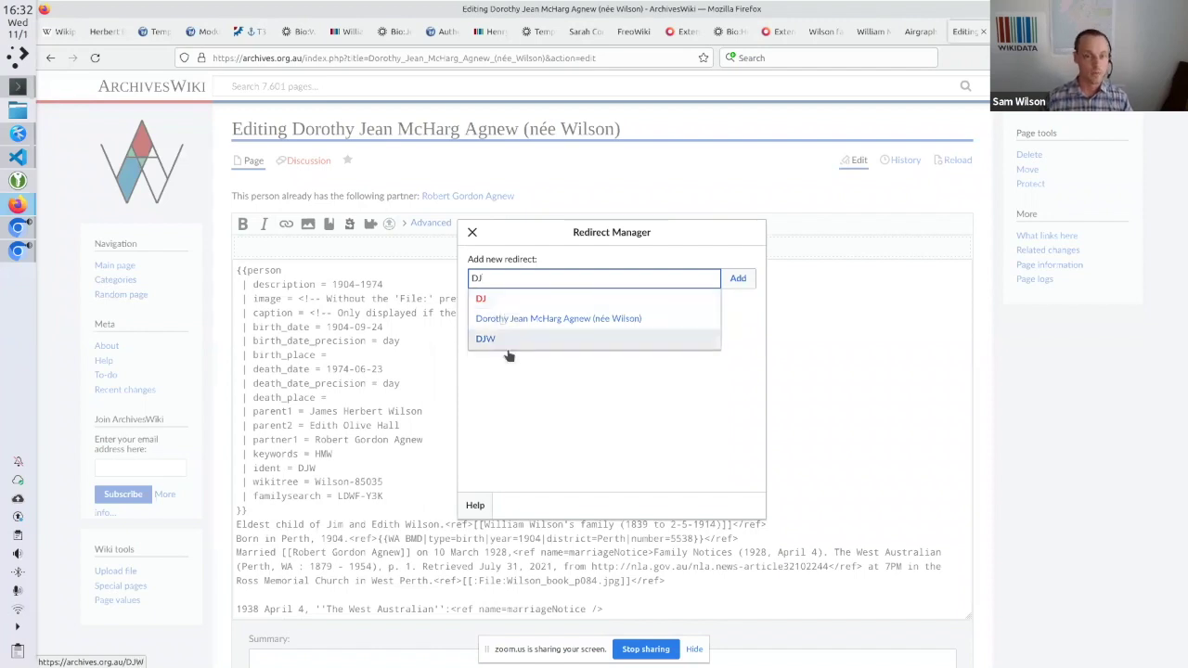
{"action": "left_click", "coordinate": [524, 397]}
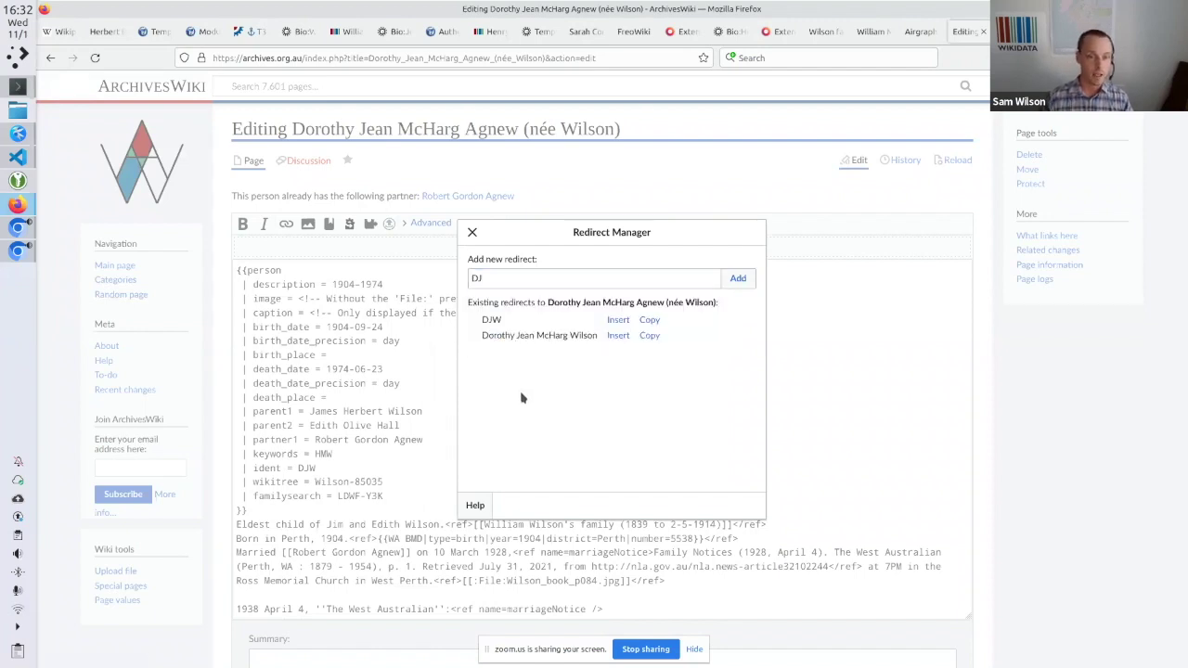
{"action": "left_click", "coordinate": [472, 235]}
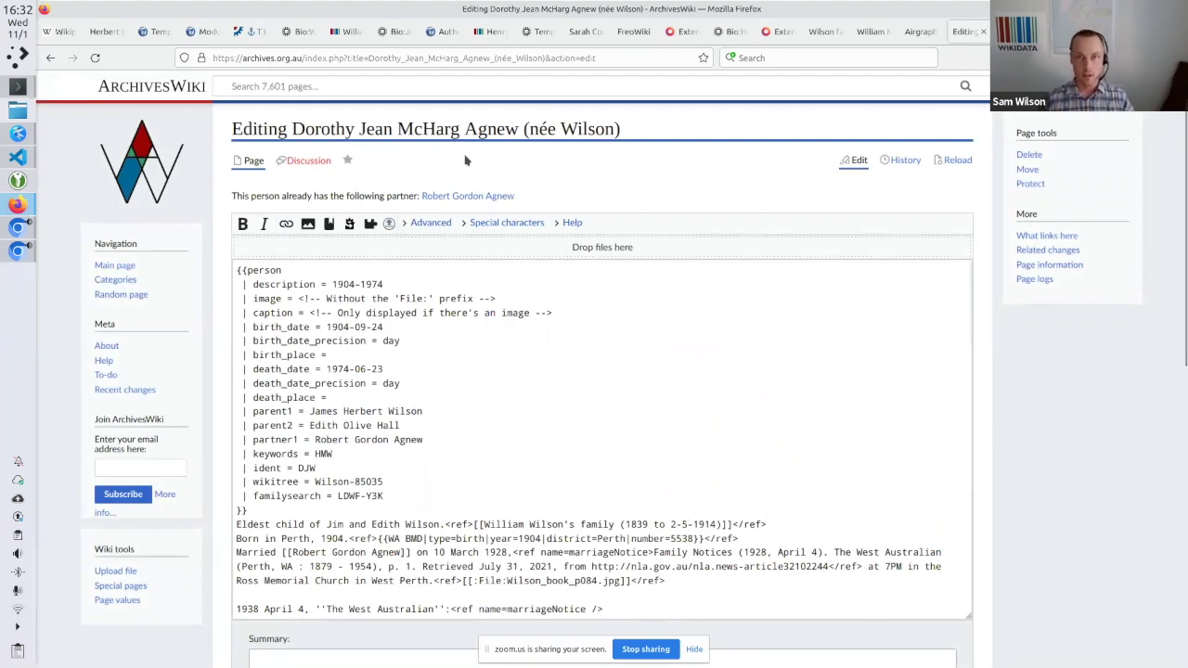
Move through the Wikispore and Airgraph tabs to FreoWiki and open the Fremantle (suburb) page
{"action": "left_click", "coordinate": [394, 31]}
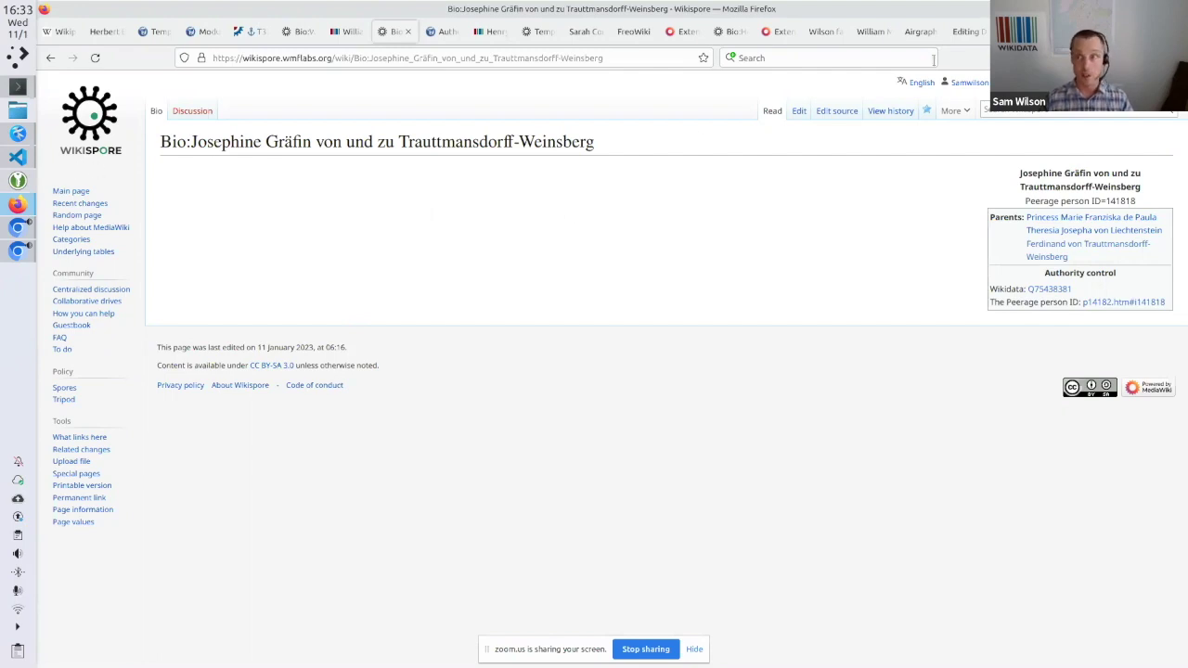
{"action": "left_click", "coordinate": [917, 32]}
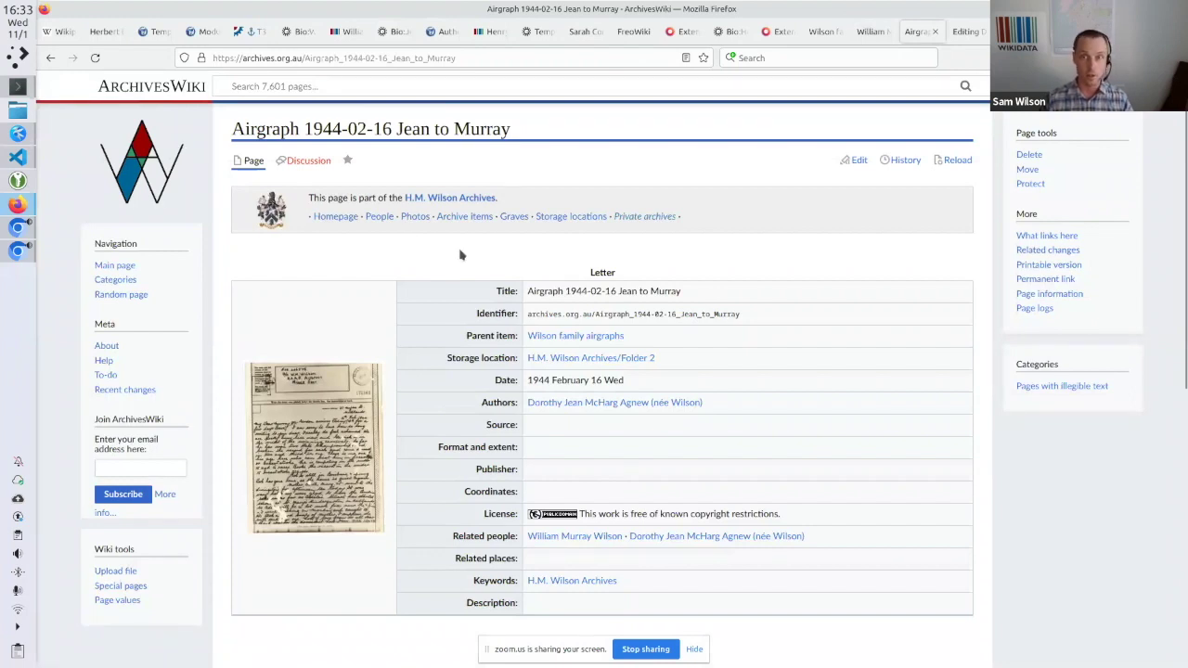
{"action": "left_click", "coordinate": [630, 32]}
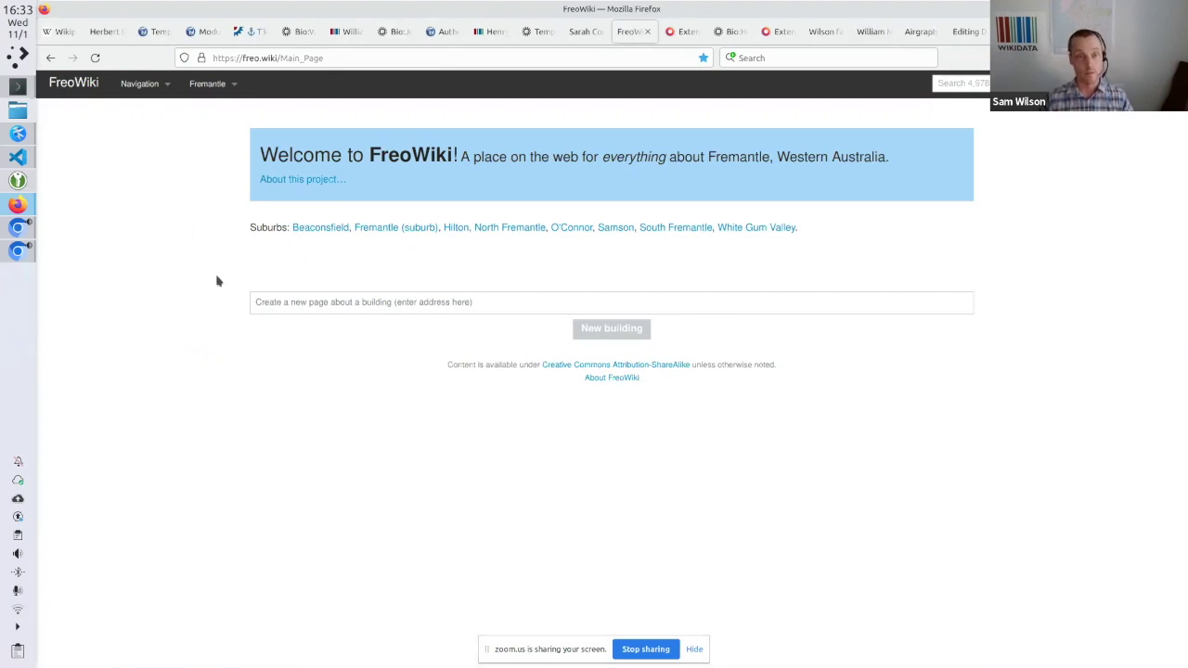
{"action": "left_click", "coordinate": [369, 230]}
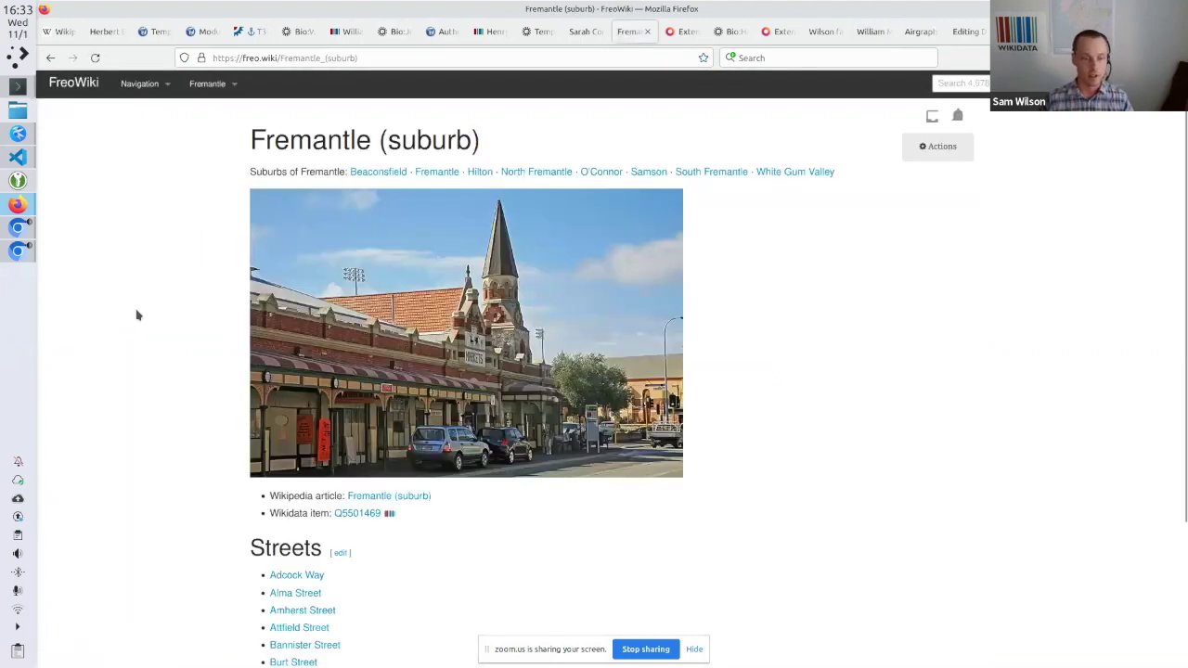
{"action": "scroll", "coordinate": [136, 315], "scroll_direction": "down", "scroll_amount": 3}
{"action": "scroll", "coordinate": [136, 315], "scroll_direction": "up", "scroll_amount": 3}
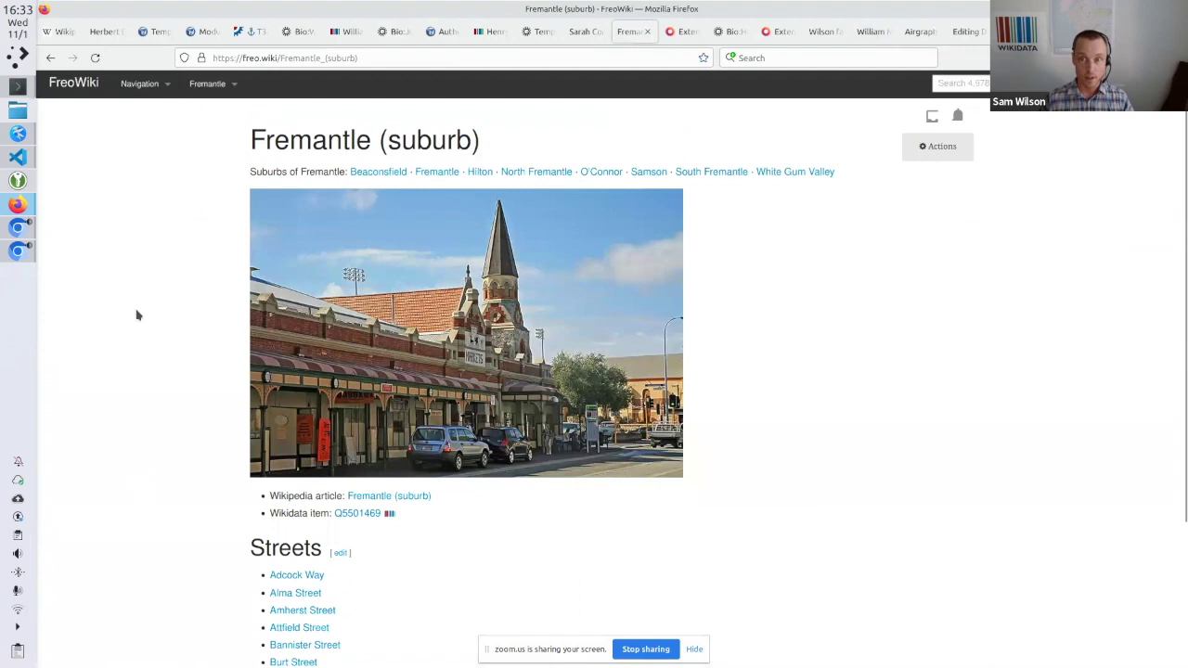